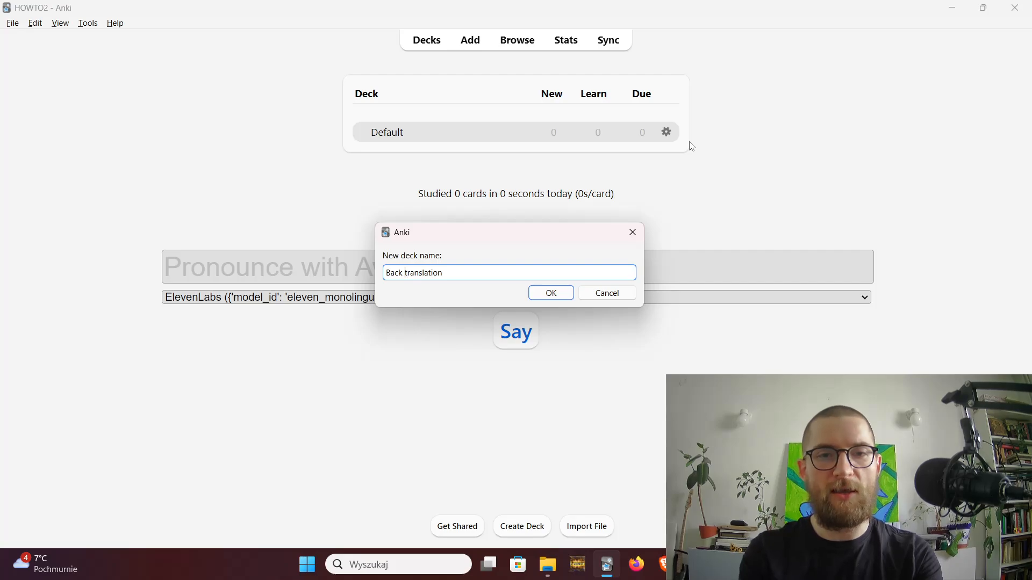
Step: Name the new deck "Back Translation" and create it
key("BackSpace")
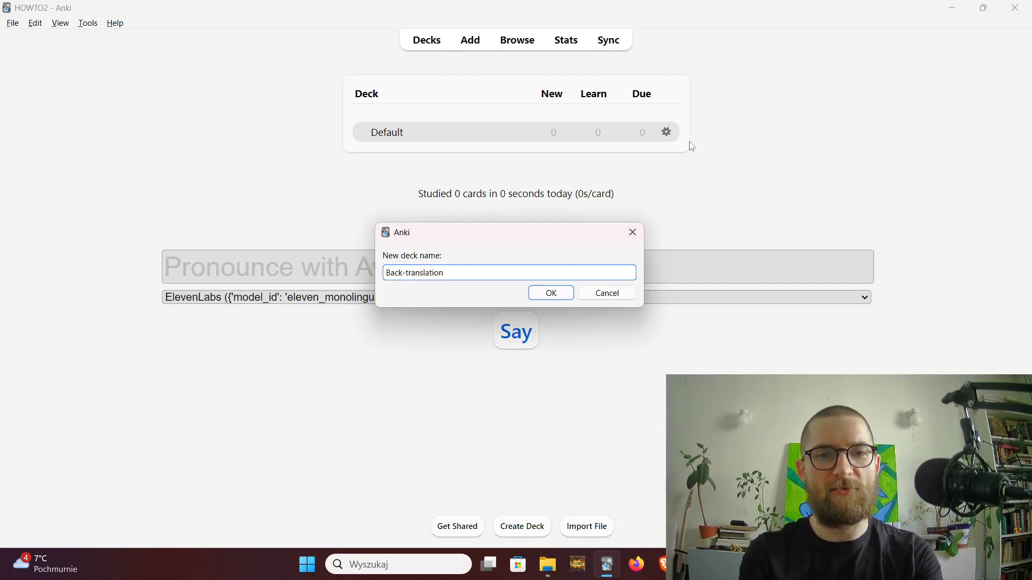
key("BackSpace")
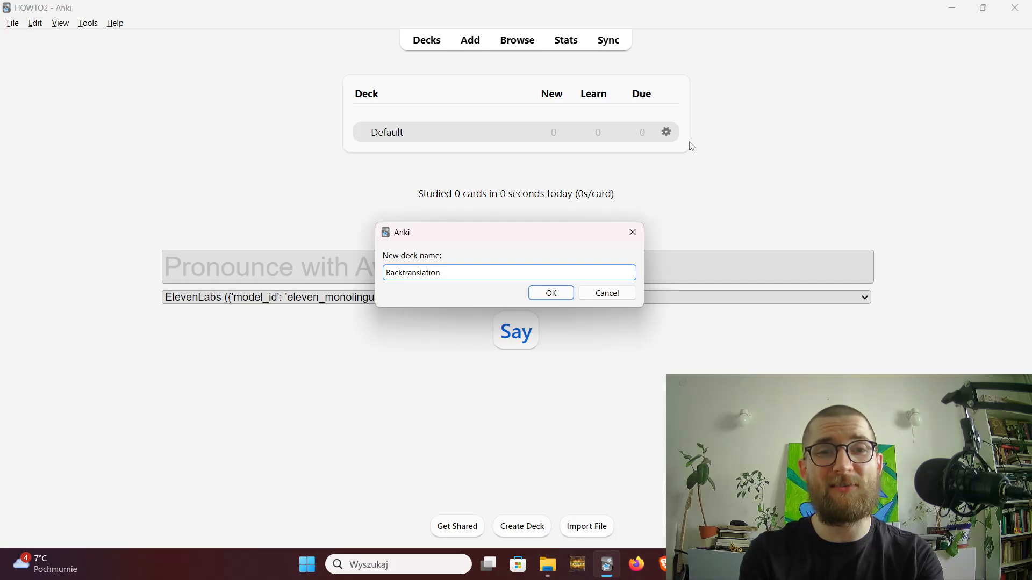
type("/")
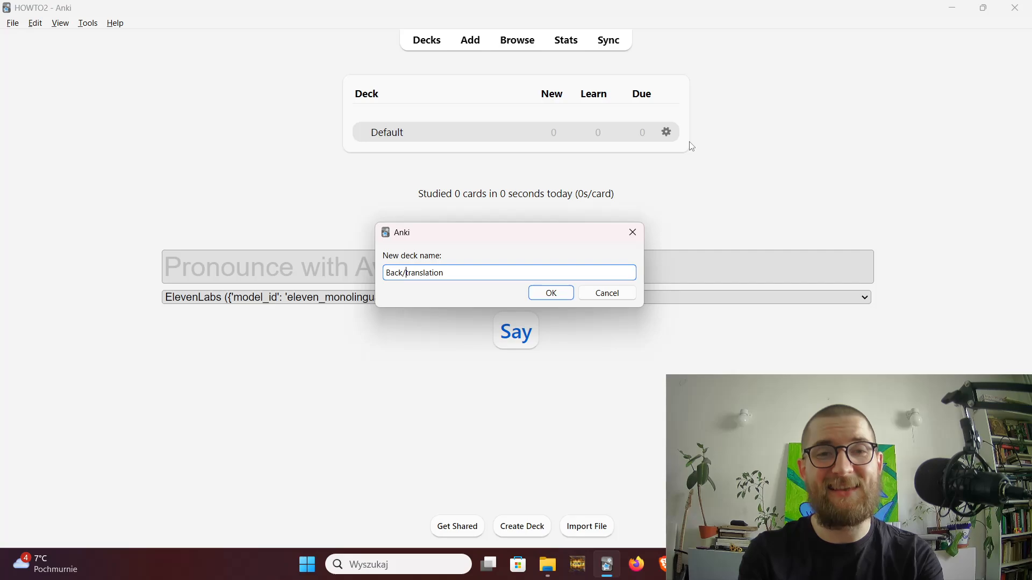
key("BackSpace")
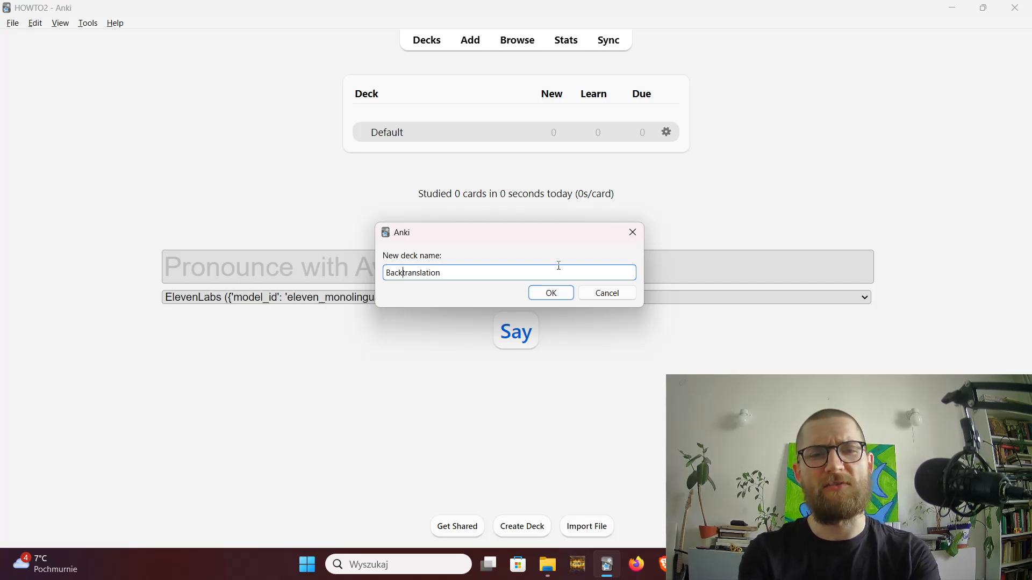
key("Delete")
type("T")
left_click(549, 294)
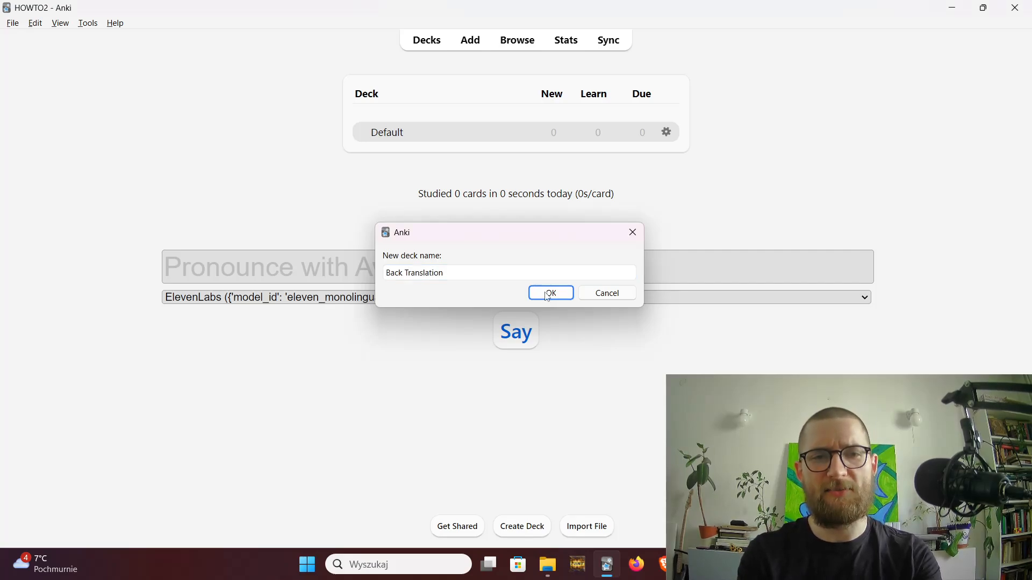
Step: Open the Back Translation deck and start a new note with the note type Basic (type in the answer)
left_click(405, 143)
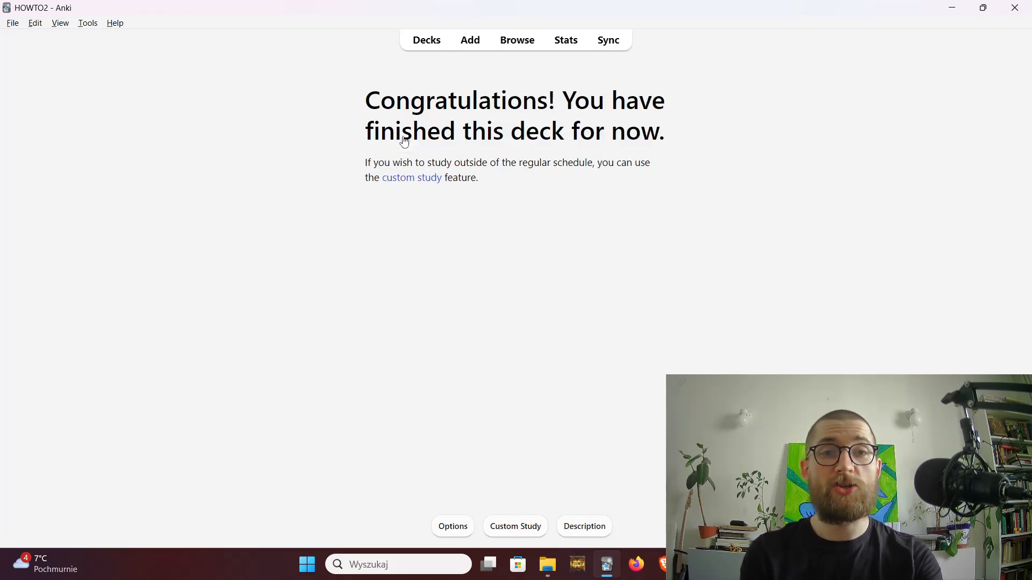
left_click(473, 43)
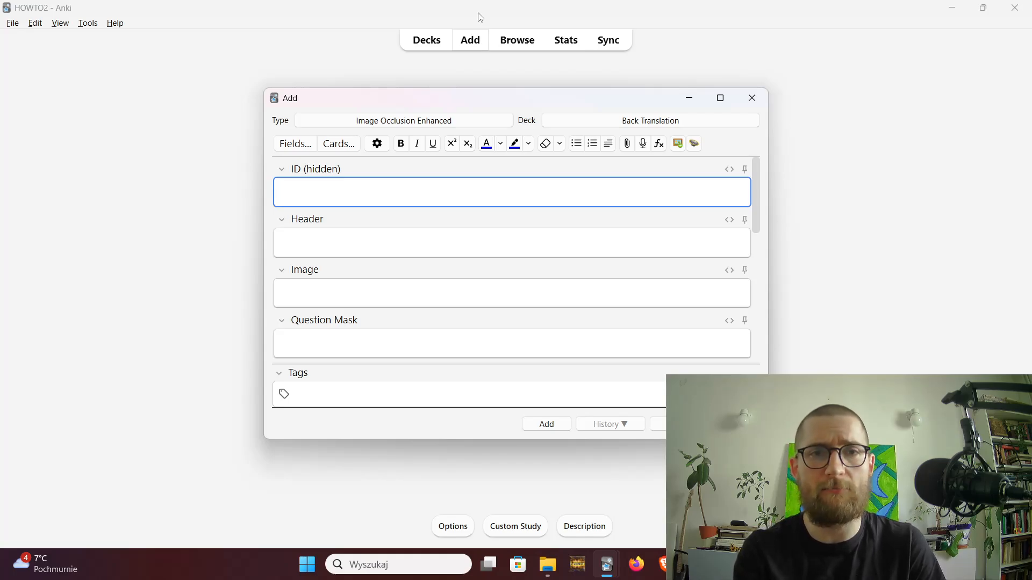
left_click(397, 122)
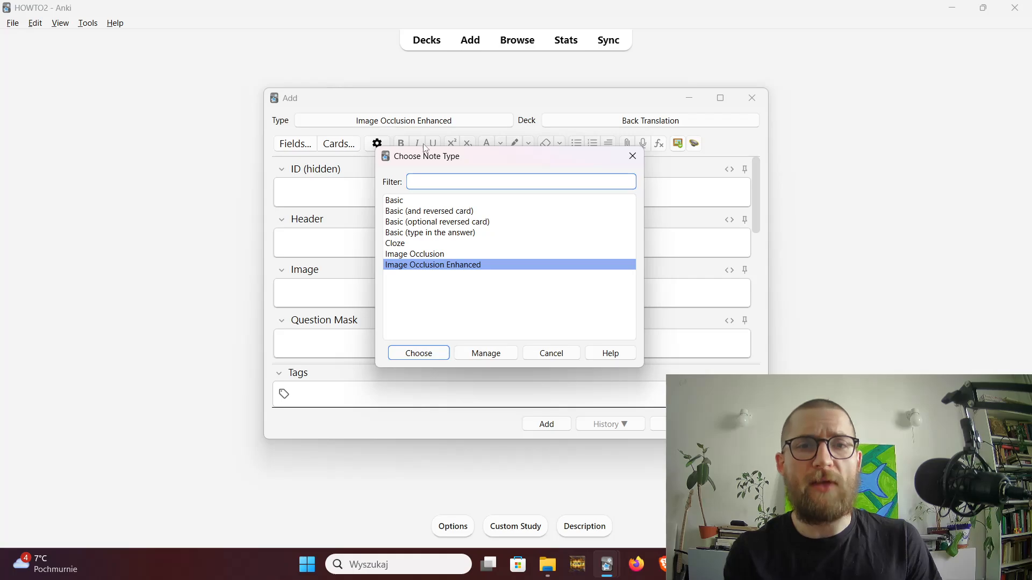
left_click(446, 235)
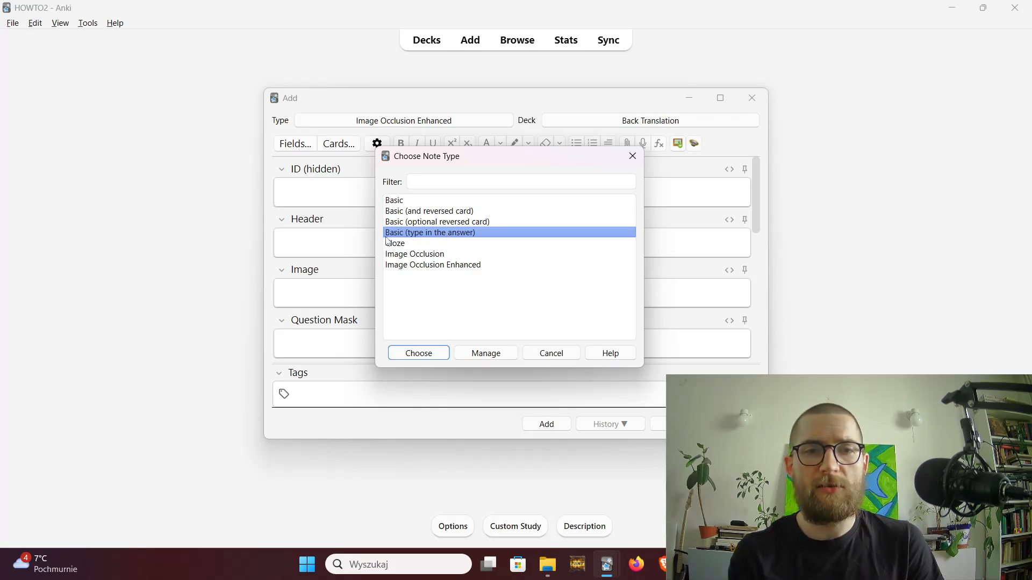
double_click(421, 238)
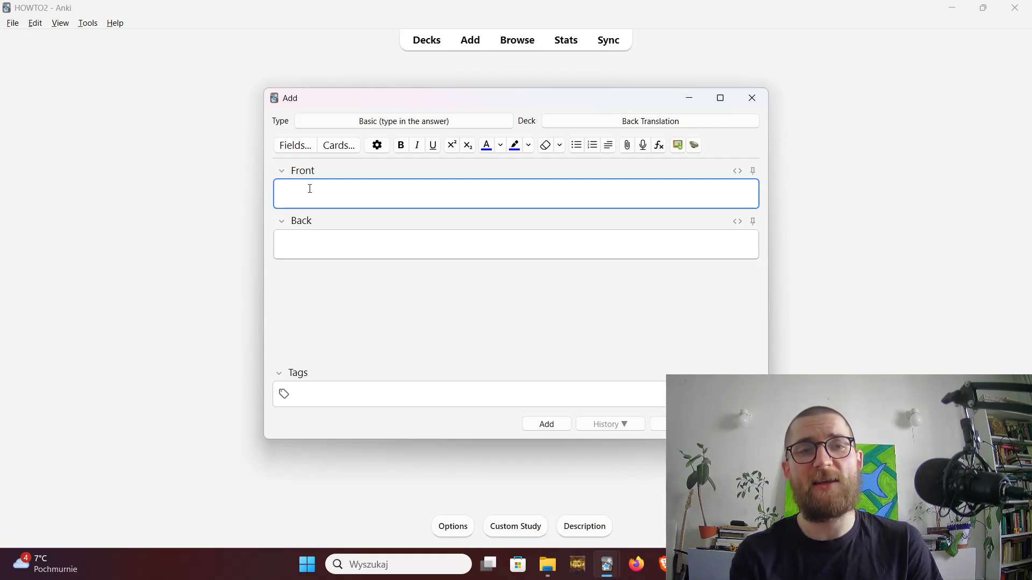
left_click(304, 238)
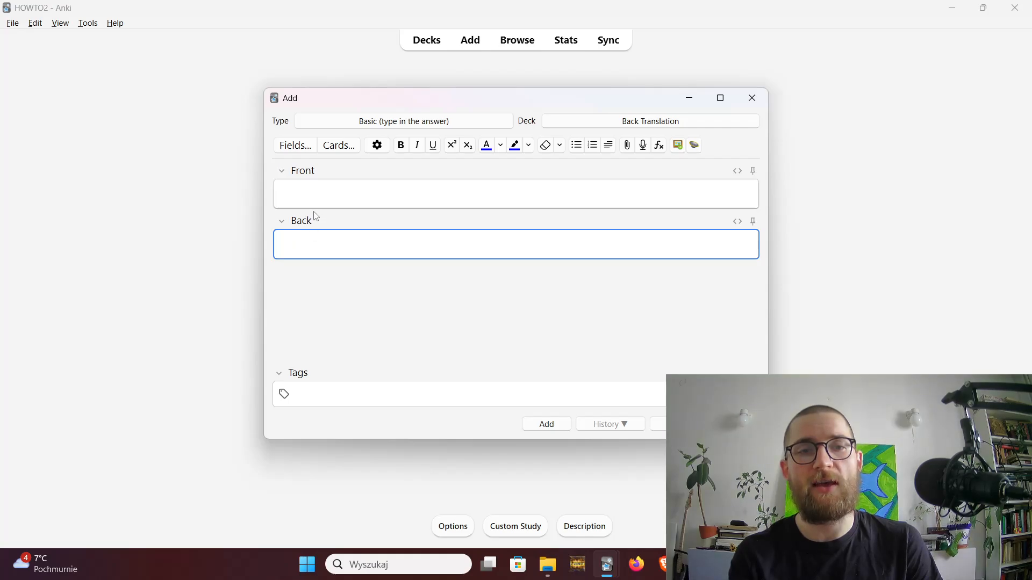
left_click(332, 189)
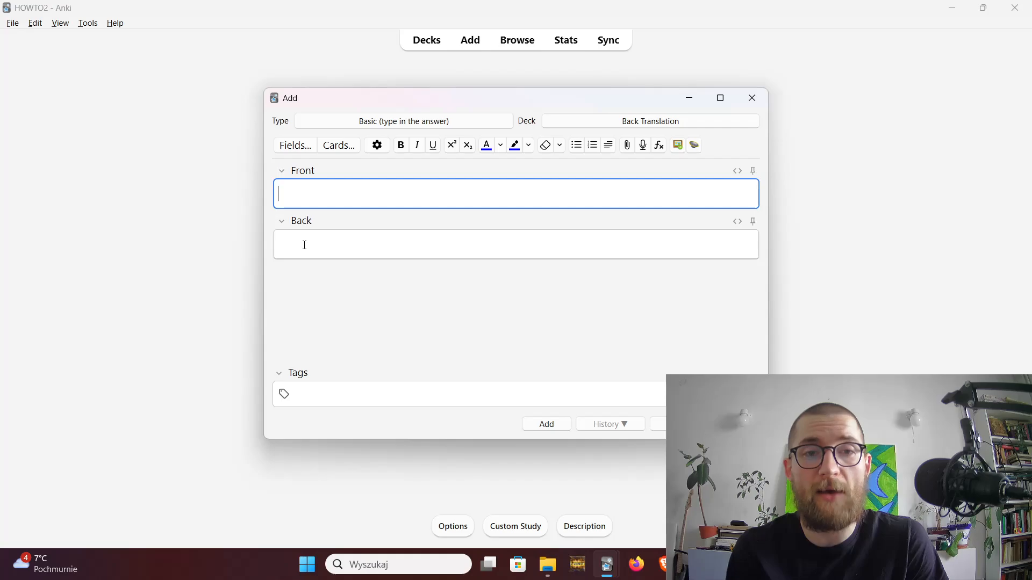
left_click(291, 150)
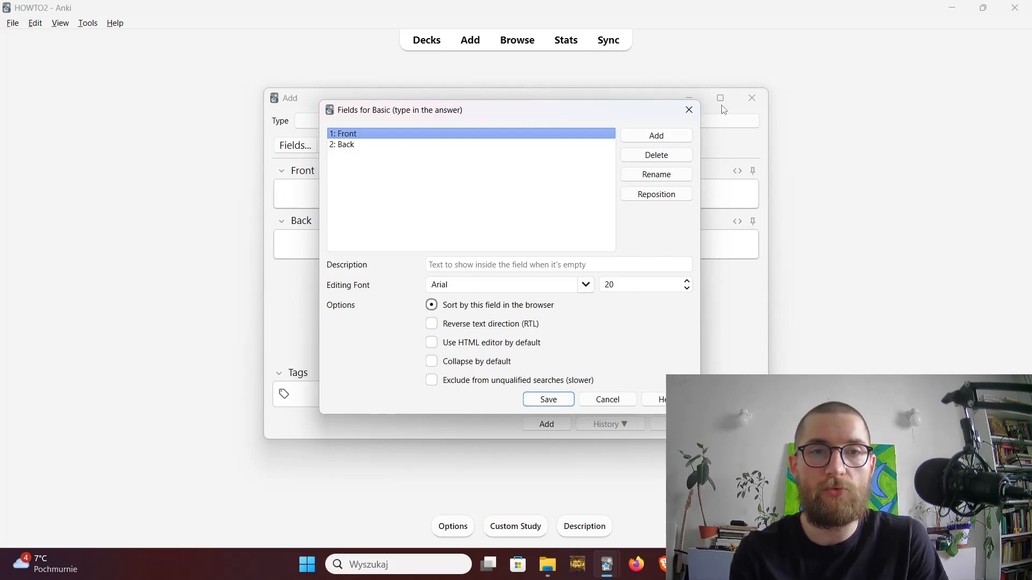
left_click(689, 110)
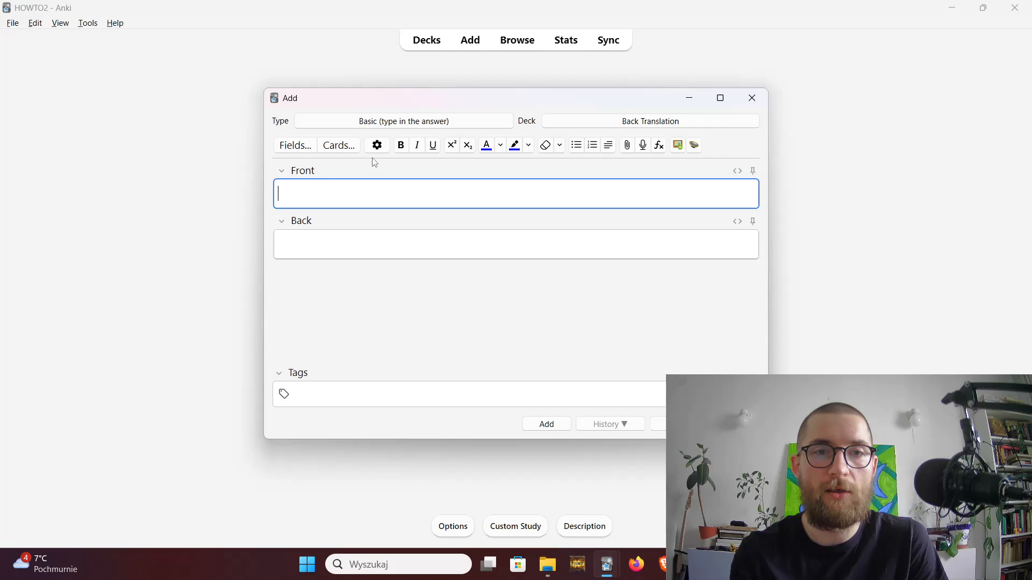
Step: Add a field named "Audio" to the Basic (type in the answer) note type and save the change
left_click(286, 153)
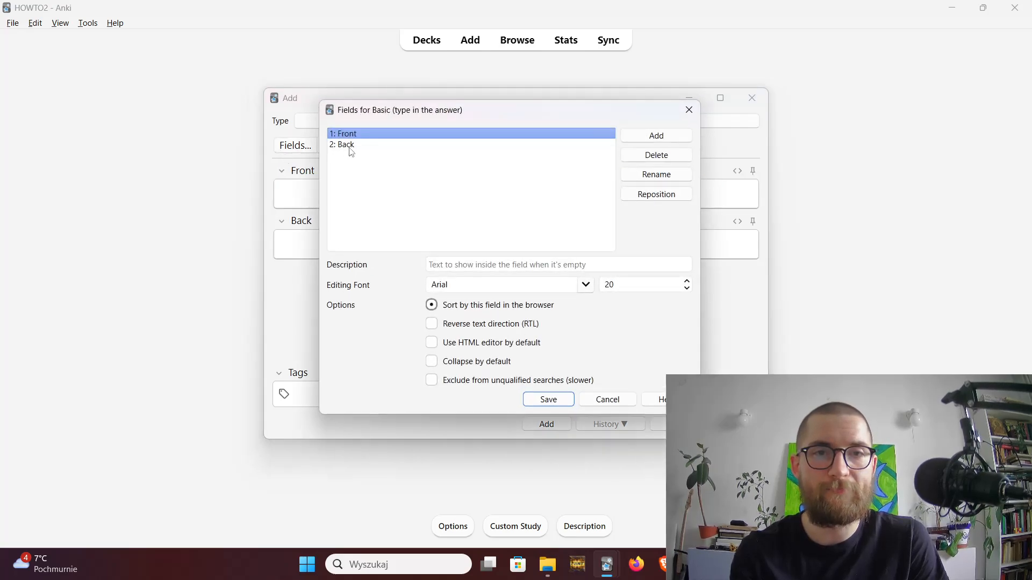
left_click(633, 138)
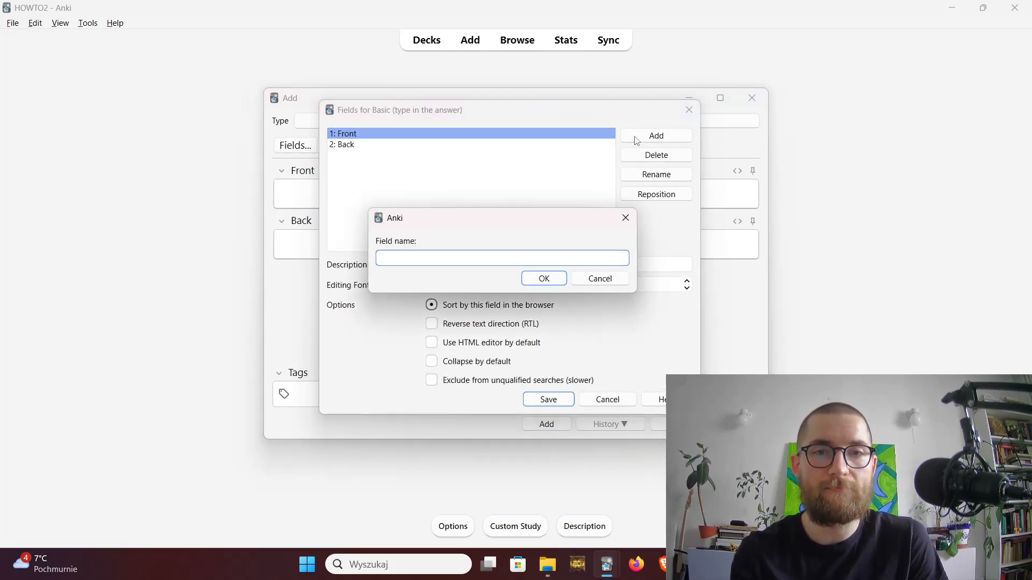
type("Audio")
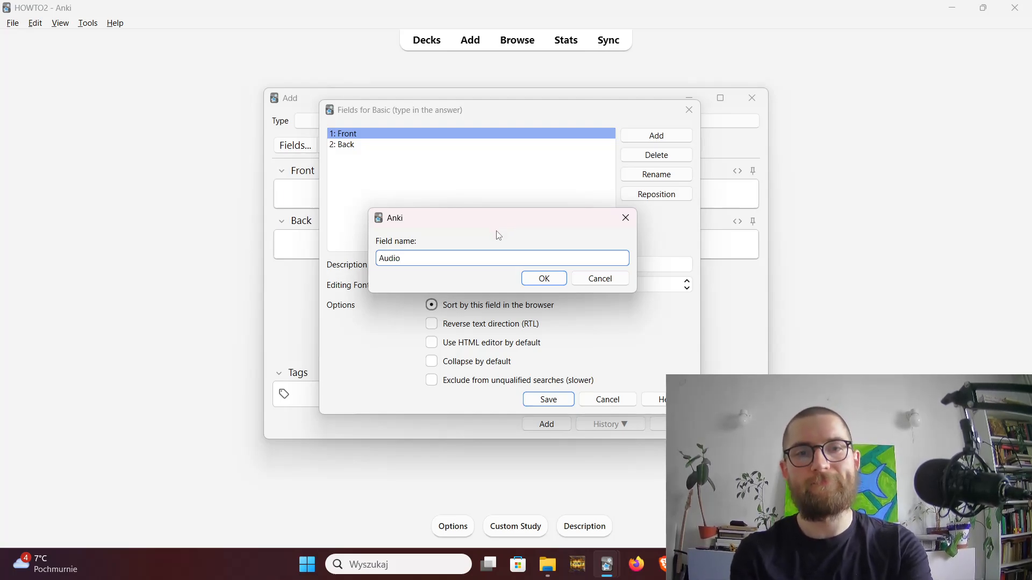
left_click(544, 278)
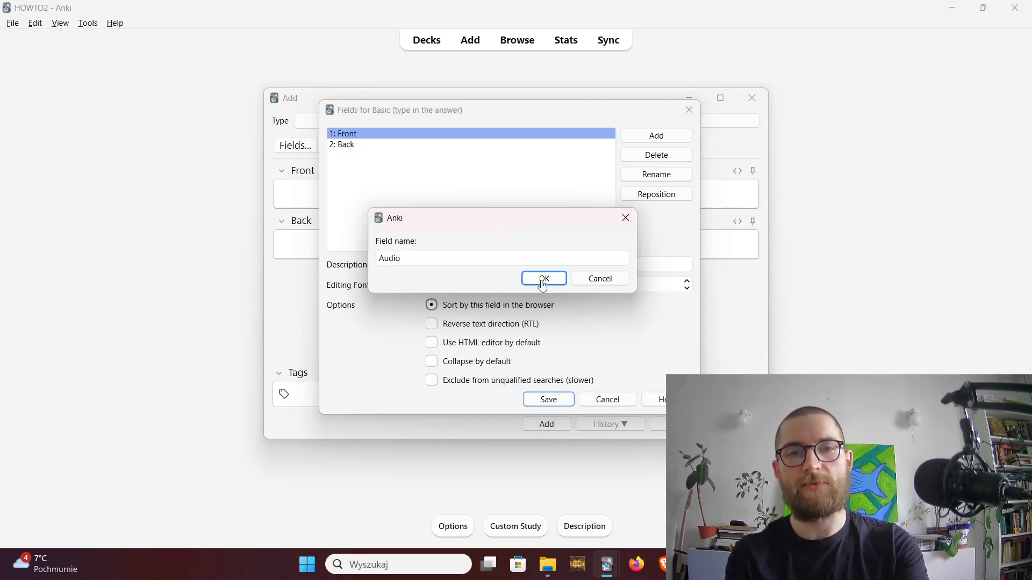
left_click(549, 400)
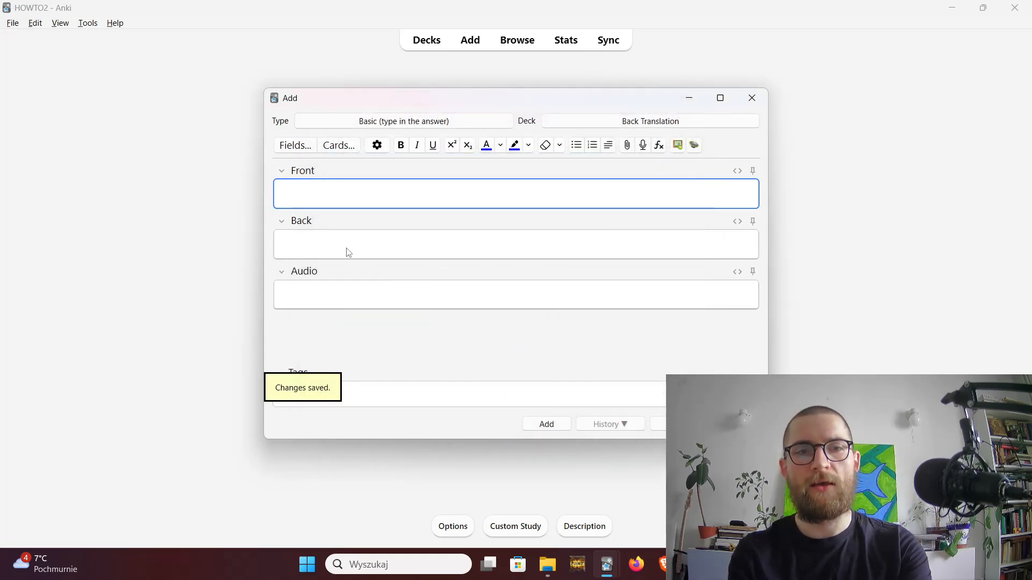
left_click(325, 296)
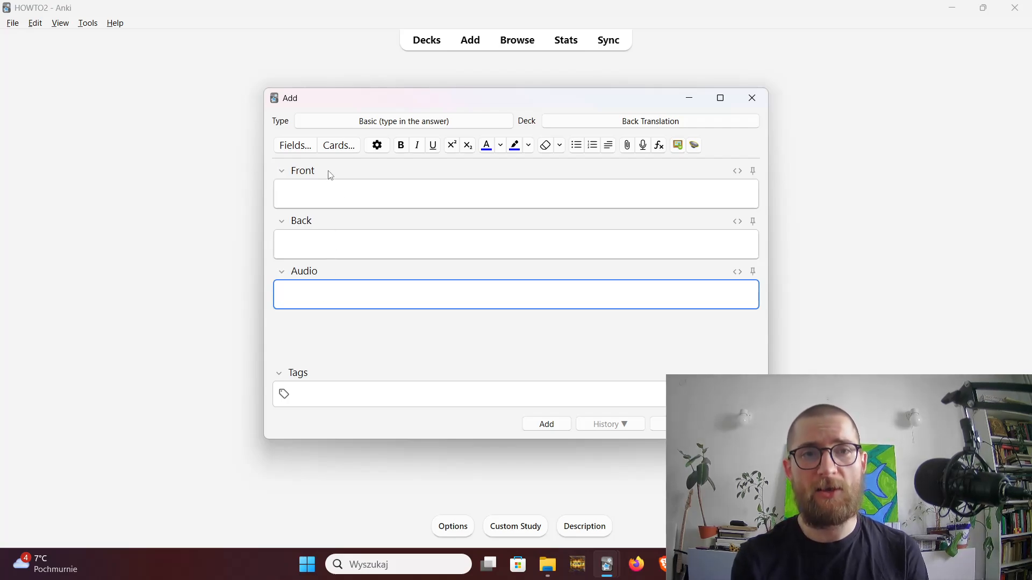
Step: Insert {{Audio}} above {{Front}} in the note type's front card template, separated by an empty line
left_click(338, 145)
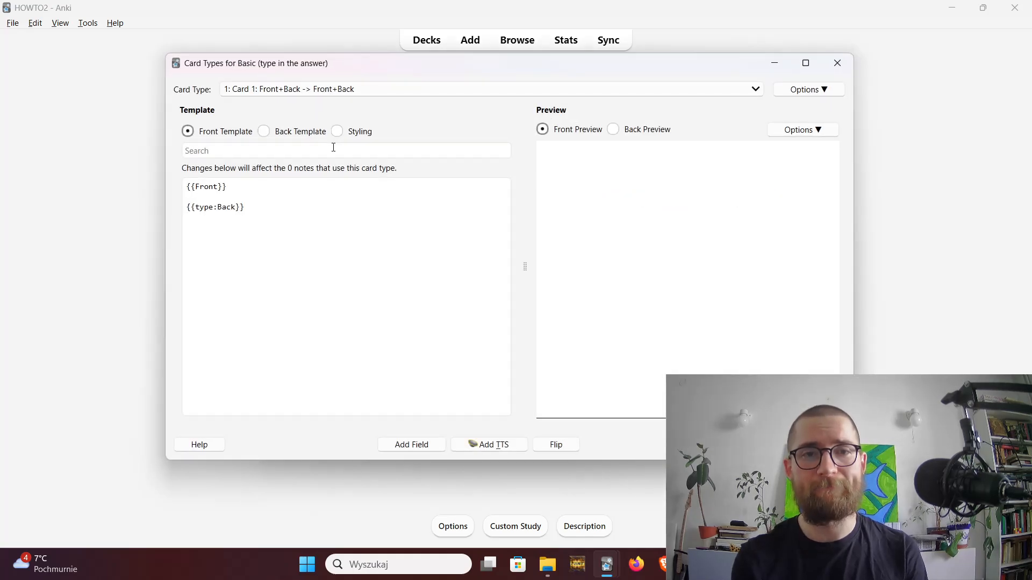
left_click(261, 208)
key("Up")
key("Up")
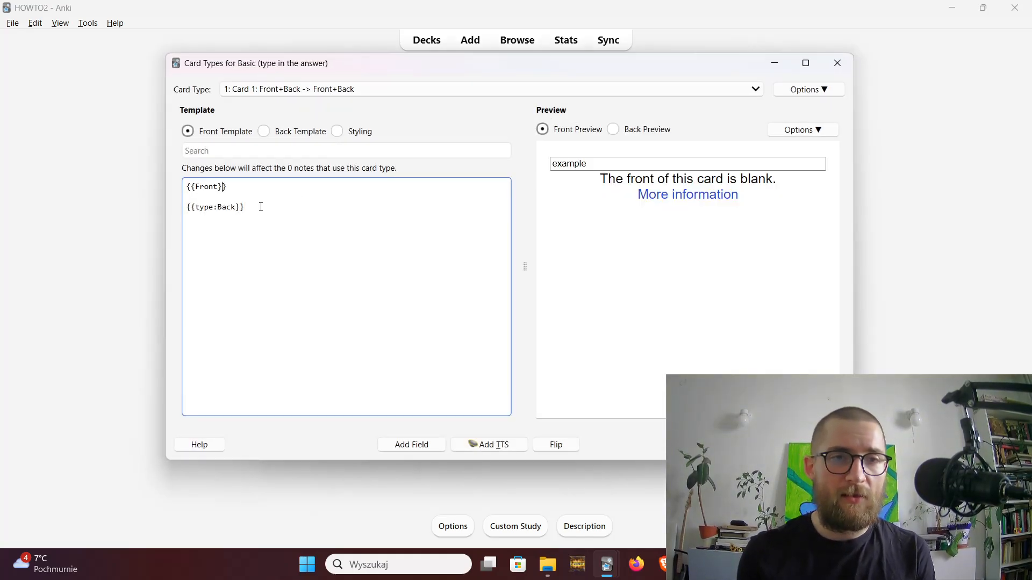
key("Return")
key("Return")
key("Up")
key("Up")
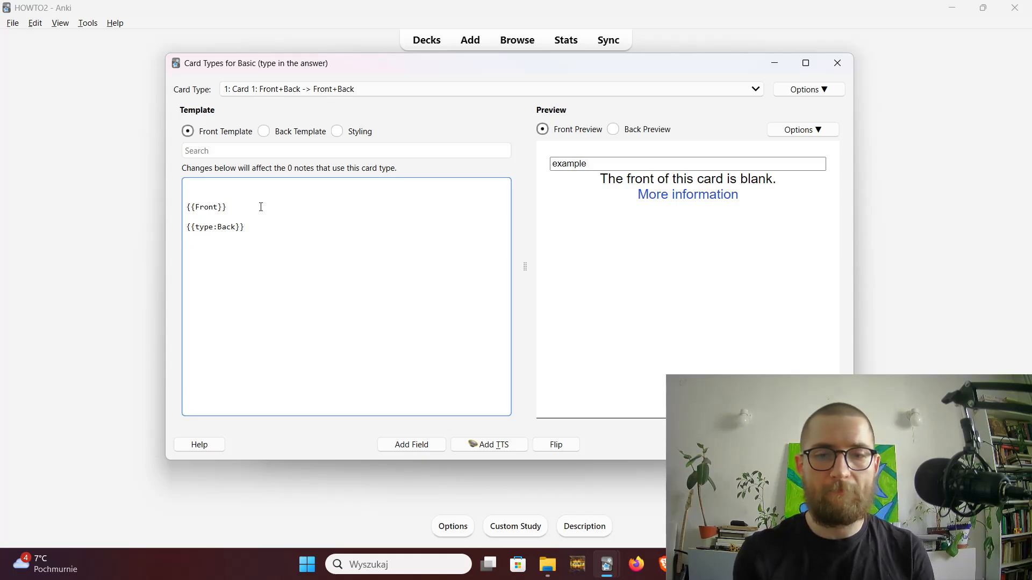
type("{{A")
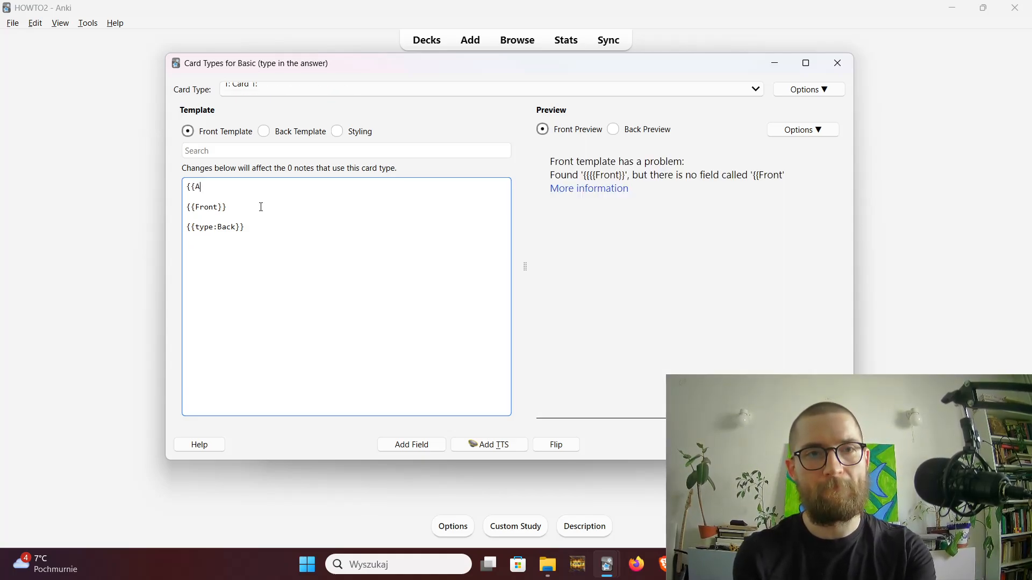
type("udio}}")
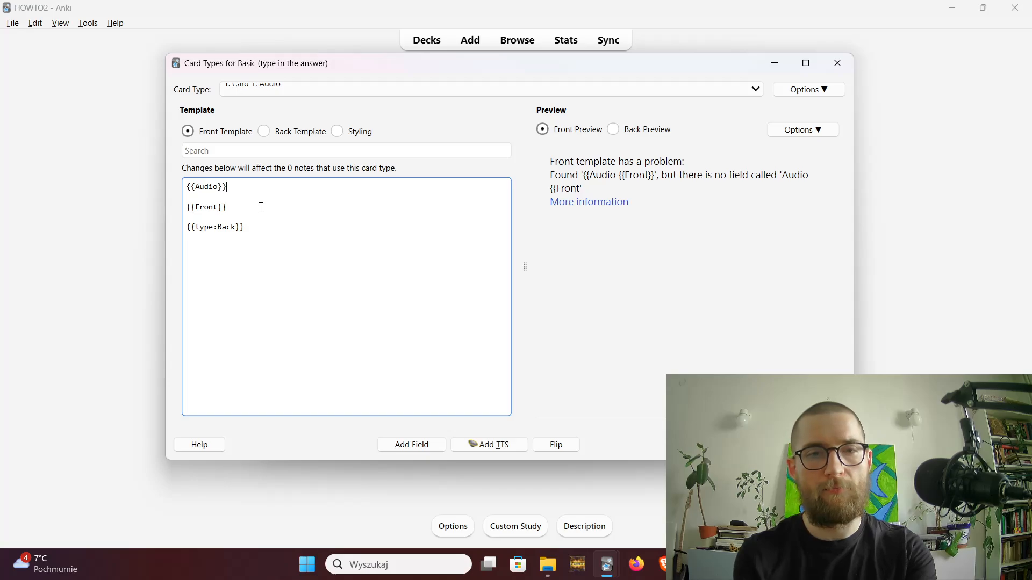
key("Left")
key("Left")
key("Left")
key("Left")
key("Left")
key("Left")
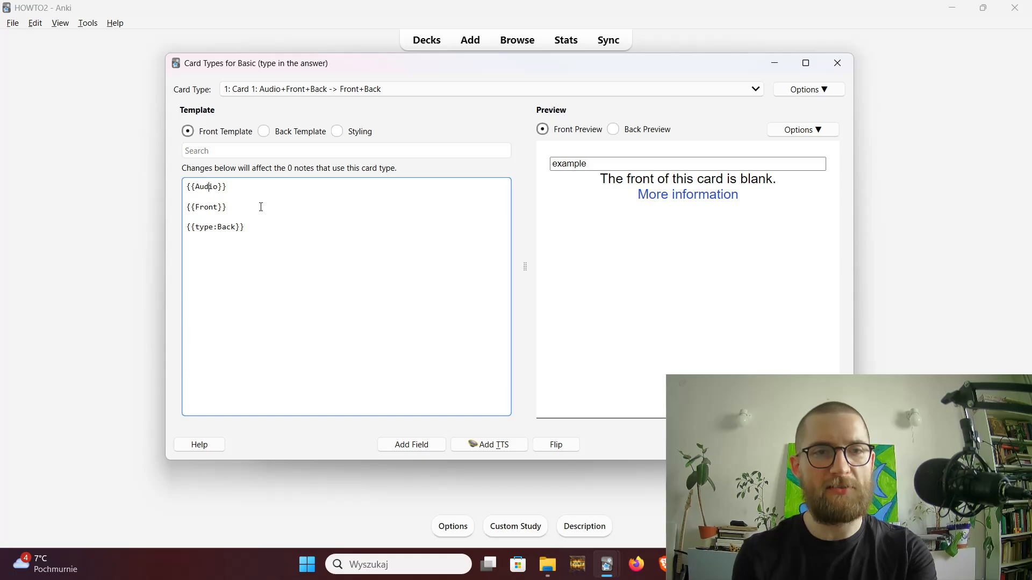
key("shift+Right")
key("shift+Right")
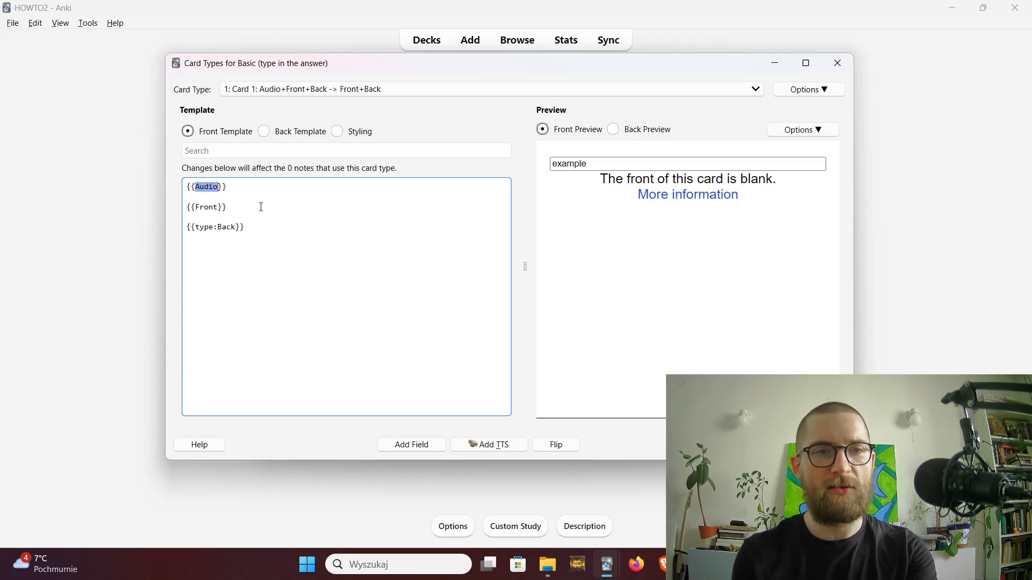
Step: Insert a <br> tag on the empty line between {{Audio}} and {{Front}} in the front template
key("Down")
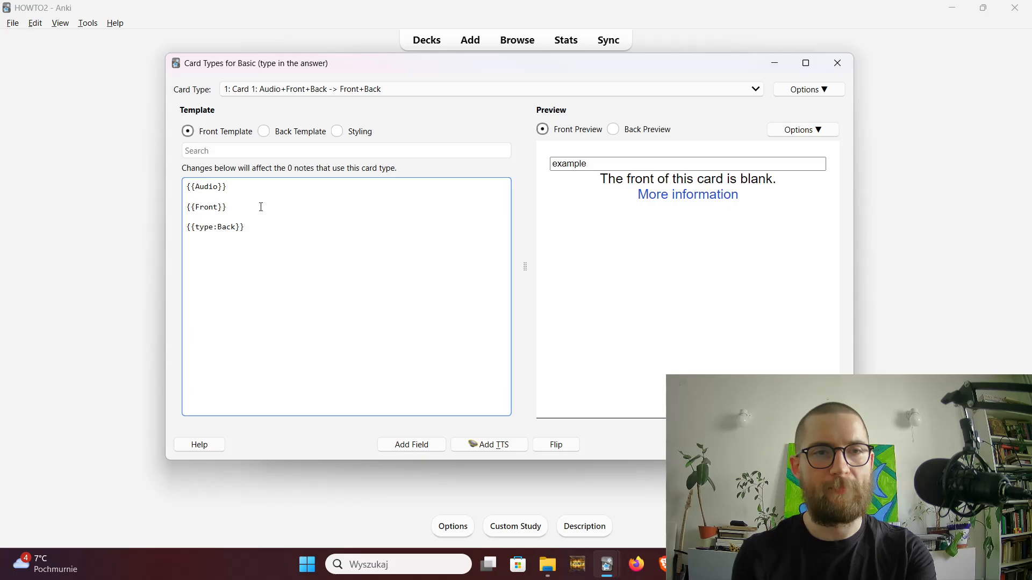
type("<br")
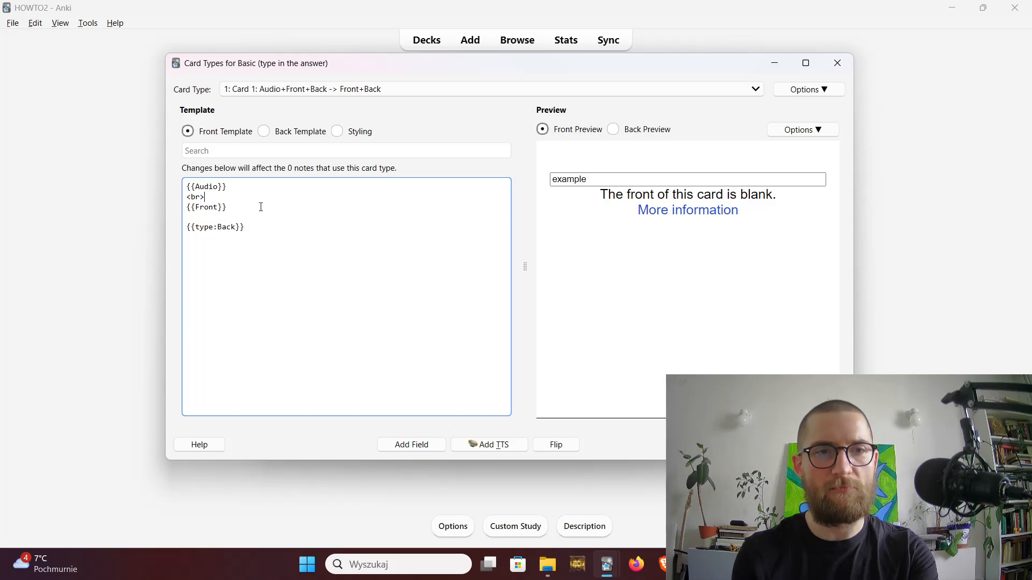
type(">")
key("shift+Left")
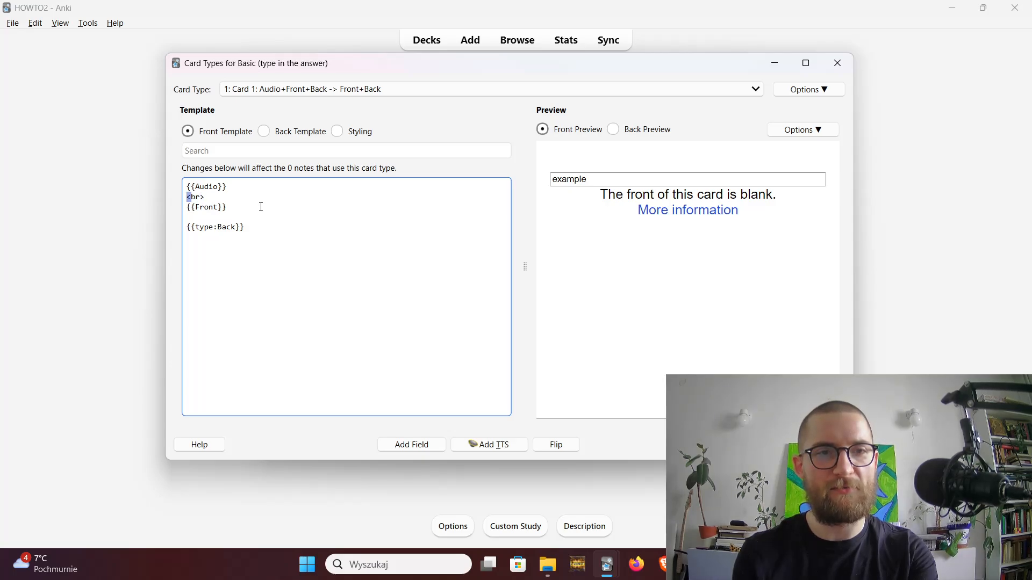
key("Right")
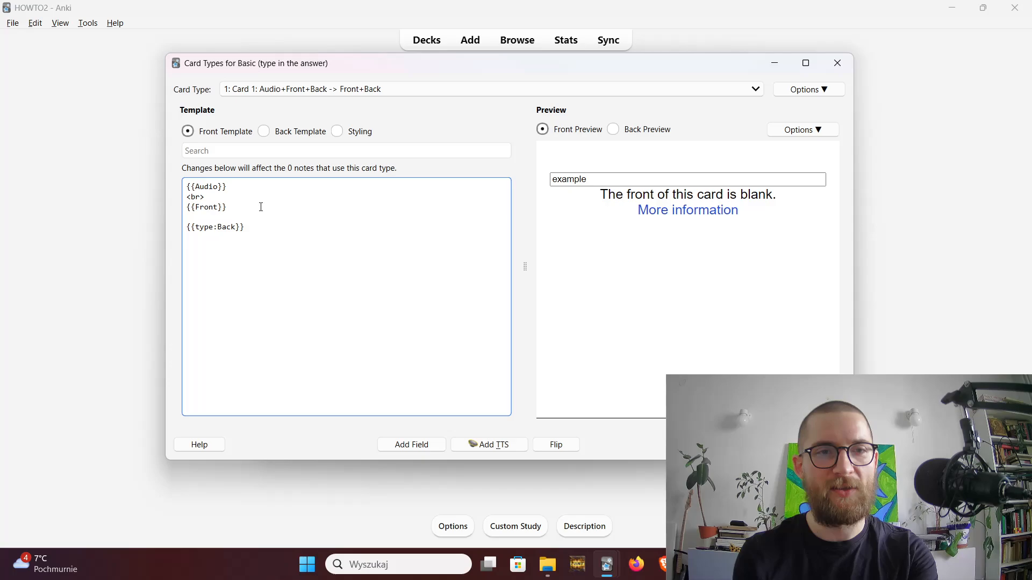
key("shift+Right")
key("shift+Right")
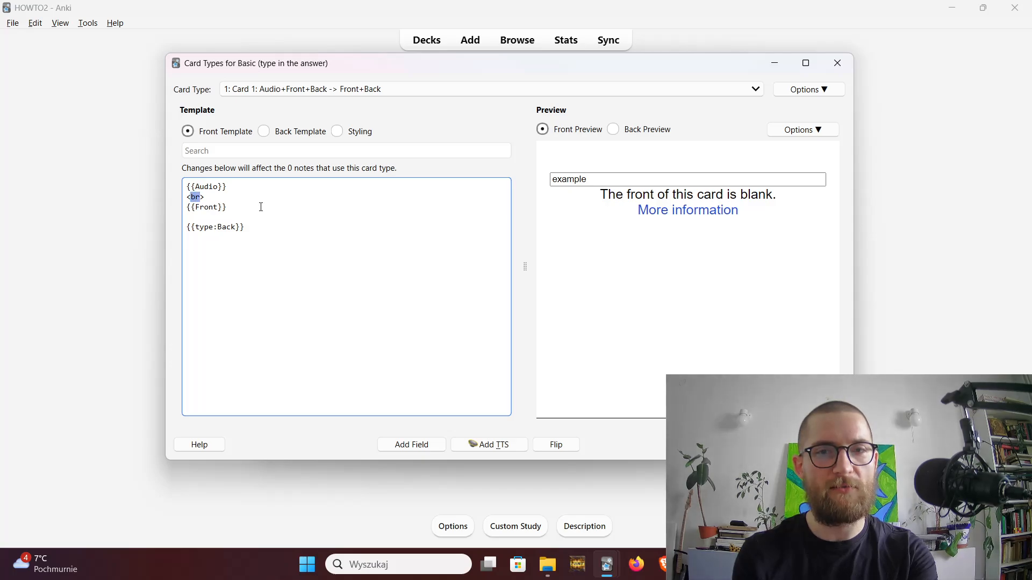
left_click(261, 207)
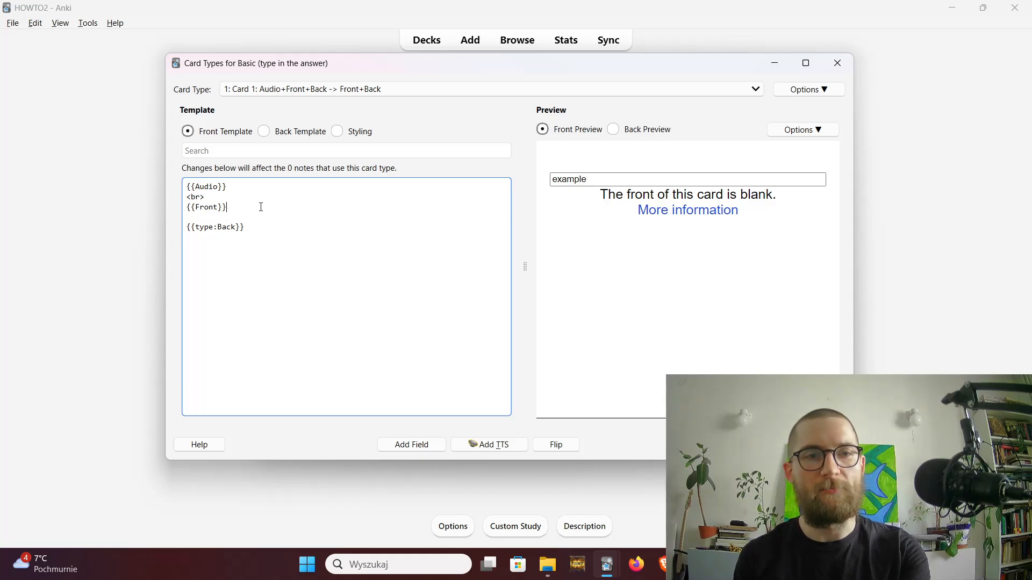
Step: Insert {{Audio}} above {{Front}} in the back template of Card 1, separated by an empty line
left_click(263, 134)
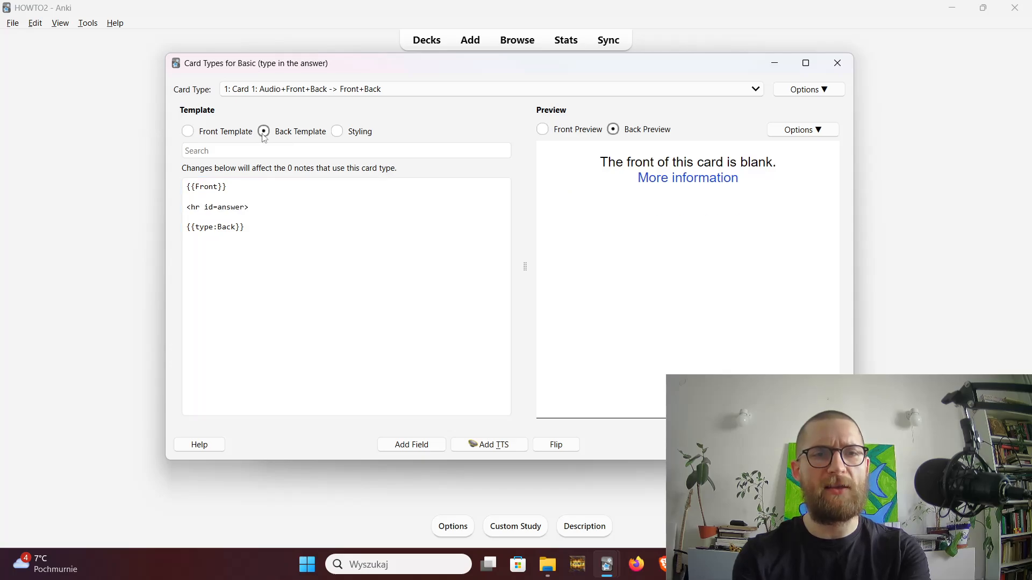
left_click(226, 197)
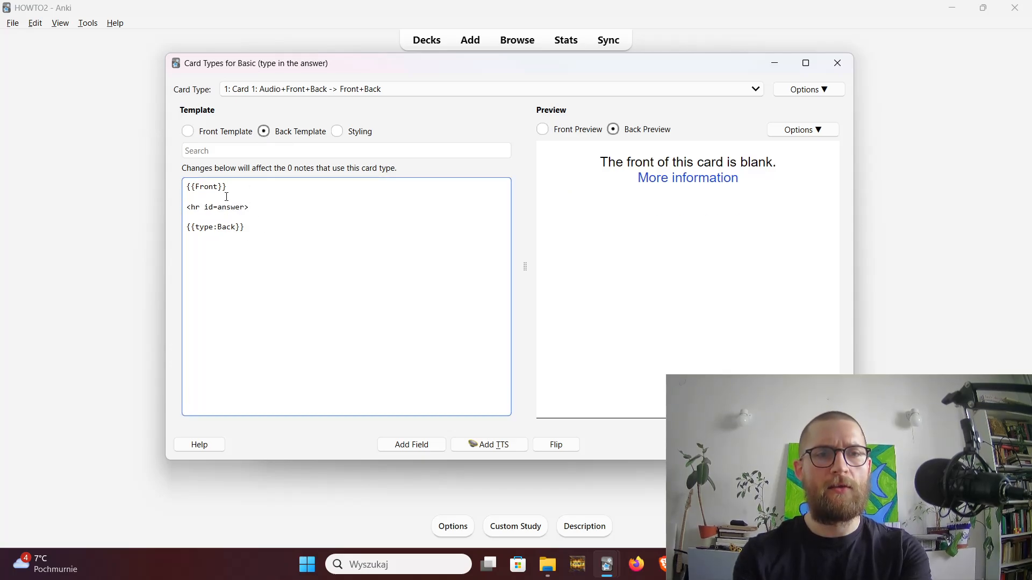
key("Up")
key("Return")
key("Return")
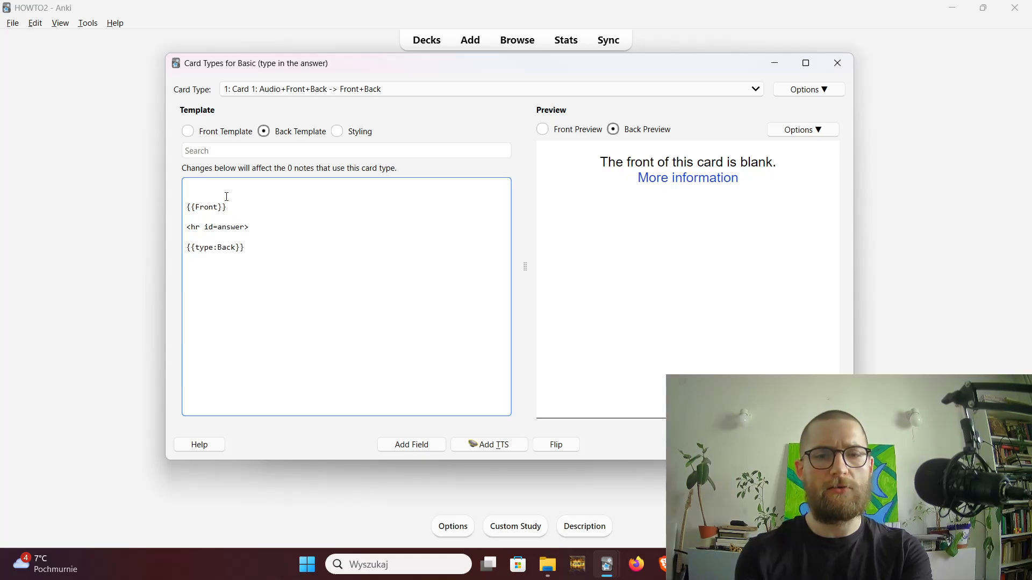
type("{{Au")
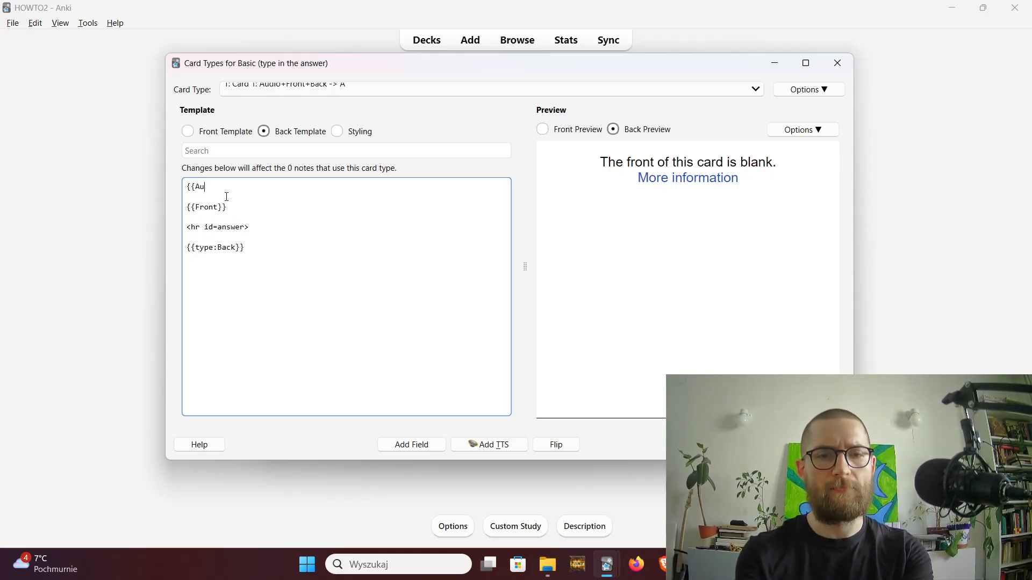
type("dio}}")
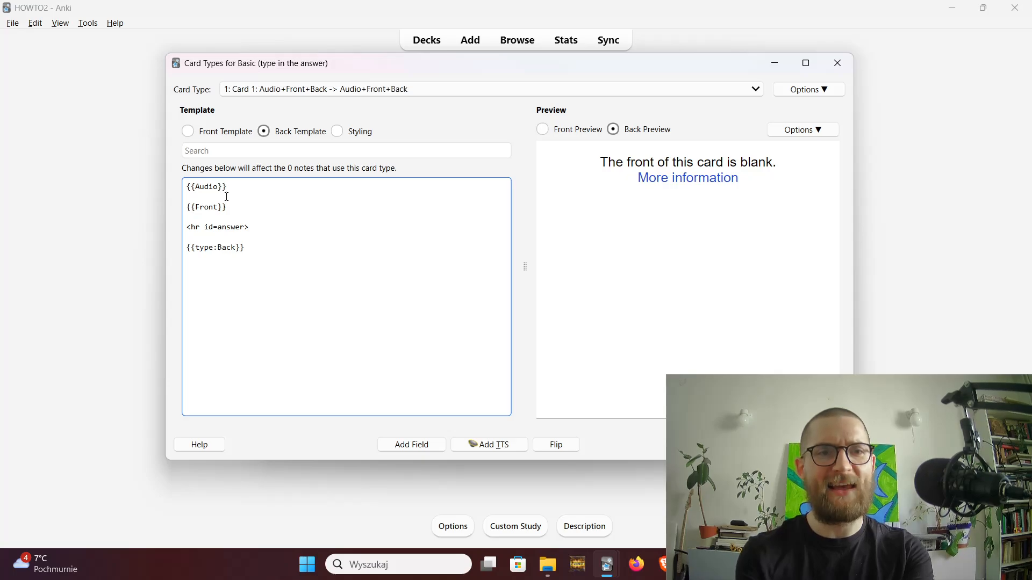
Step: Insert a <br> tag on a new line directly below {{Audio}} in the back template and save the card types
key("Return")
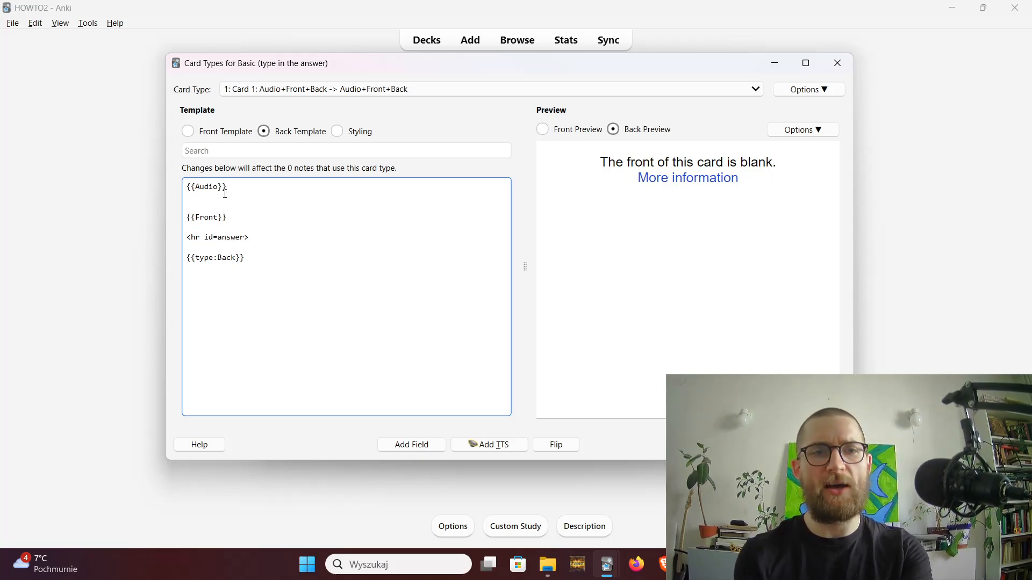
type("<br>")
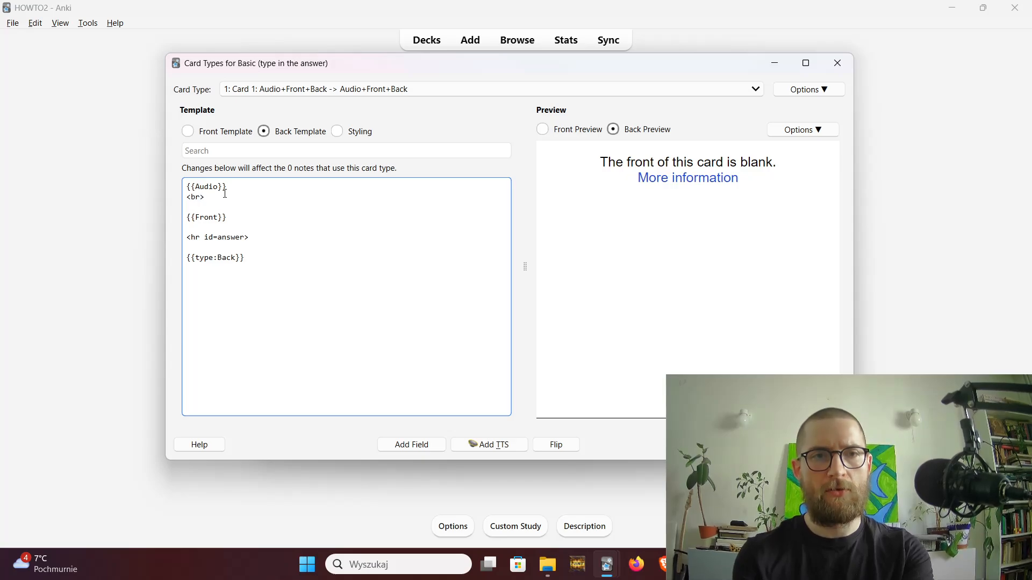
key("Escape")
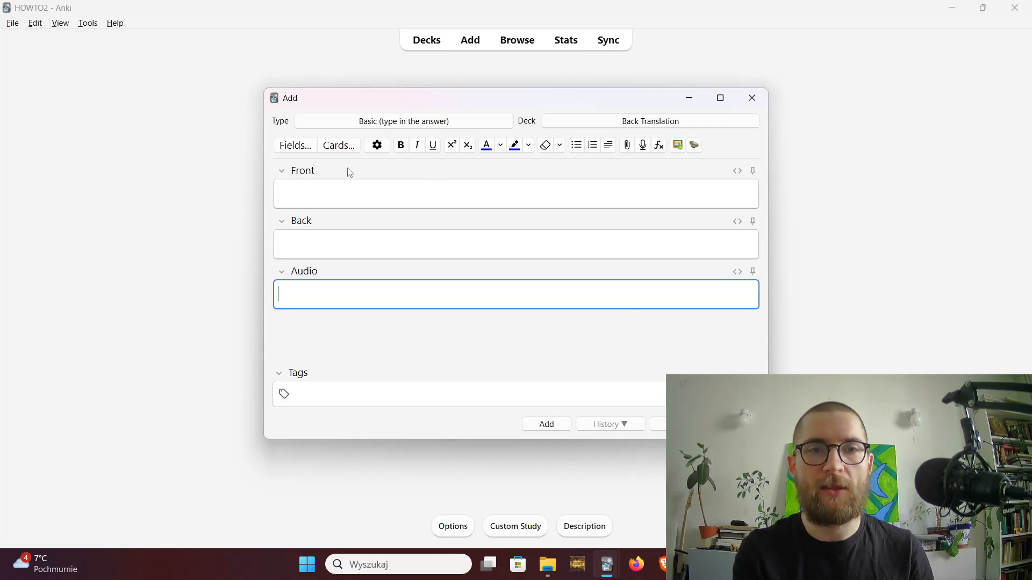
Step: Add a second card type to the Basic (type in the answer) note type
left_click(296, 150)
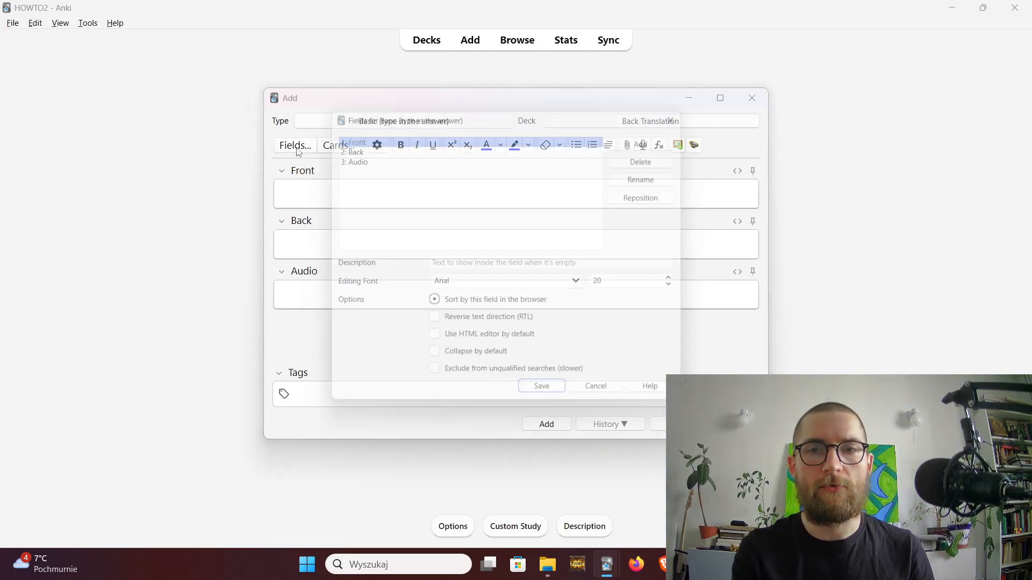
left_click(684, 111)
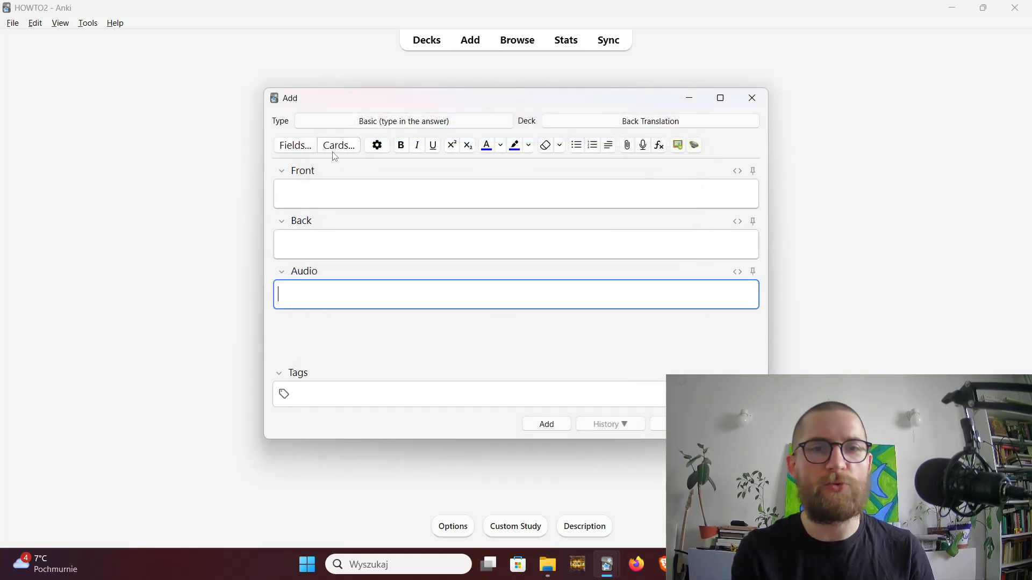
left_click(328, 152)
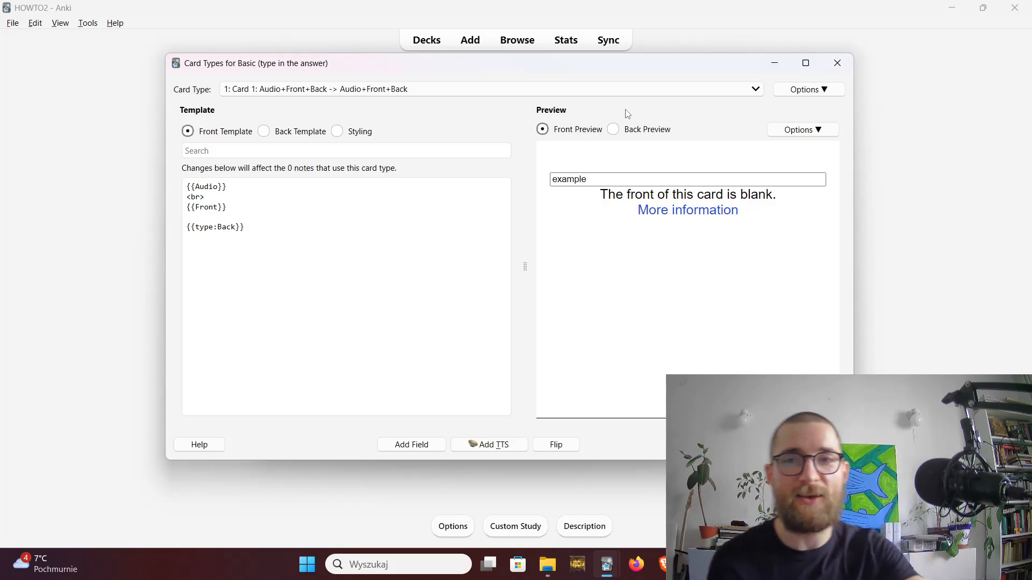
left_click(831, 91)
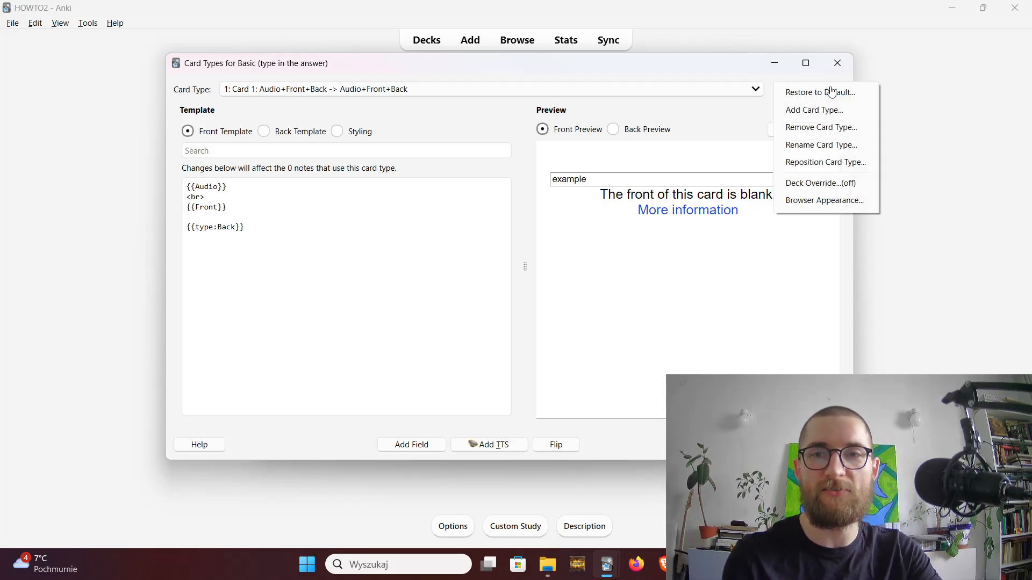
left_click(836, 117)
Step: Remove {{Audio}} and the <br> tag from the front template of Card 2 so that it starts with {{Front}}
left_click(284, 187)
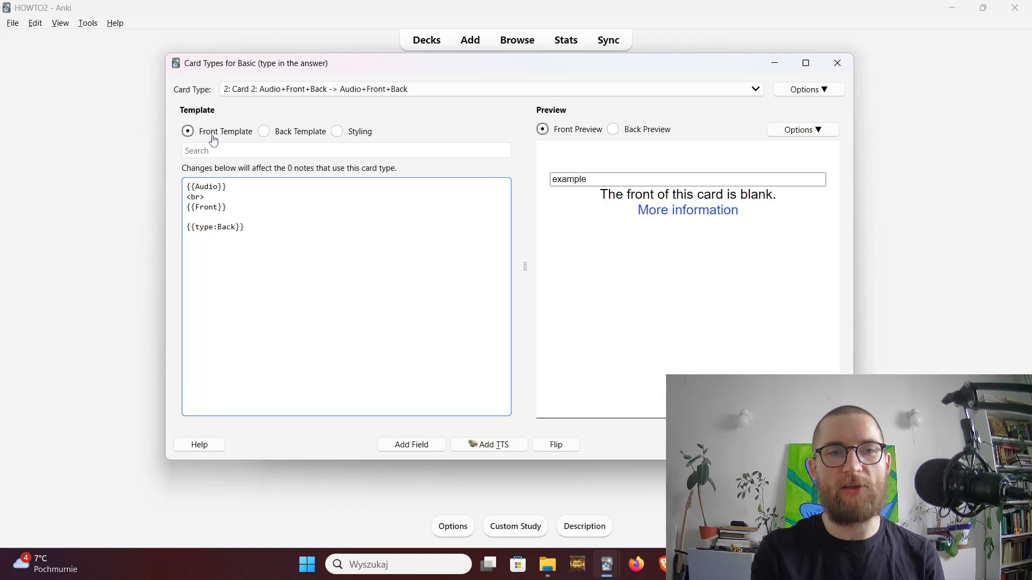
left_click_drag(232, 187, 223, 187)
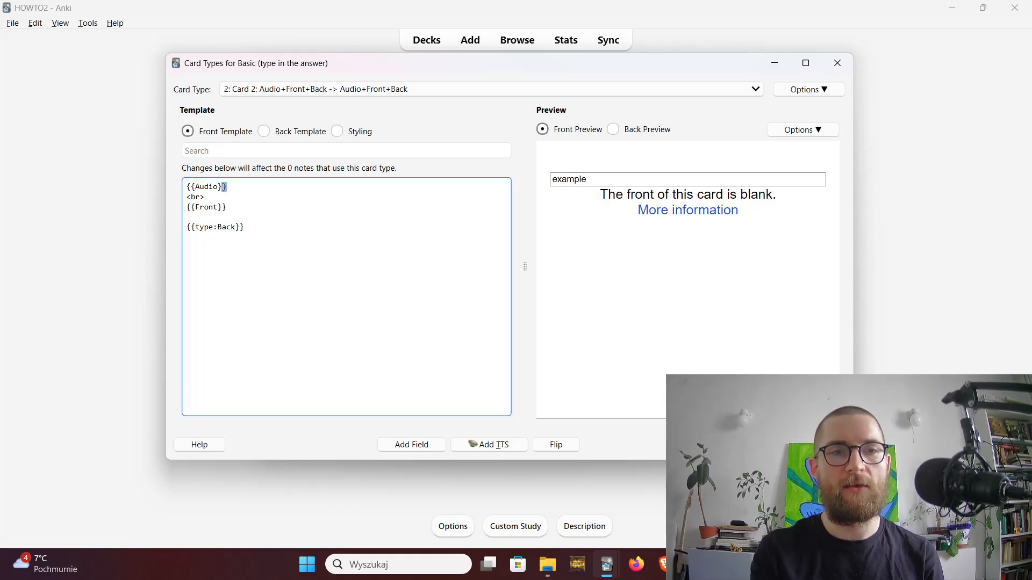
left_click(223, 187)
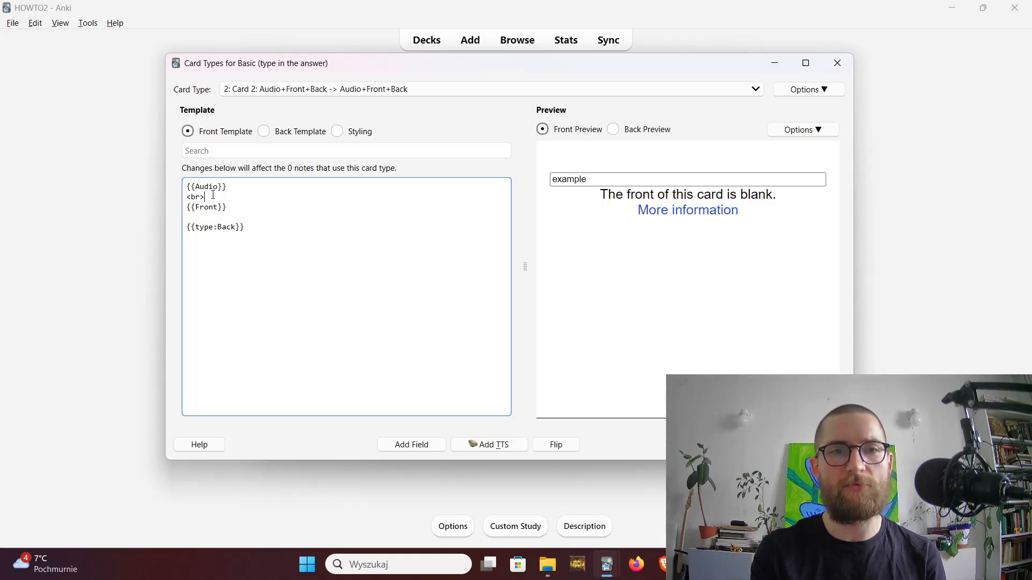
left_click_drag(209, 196, 184, 186)
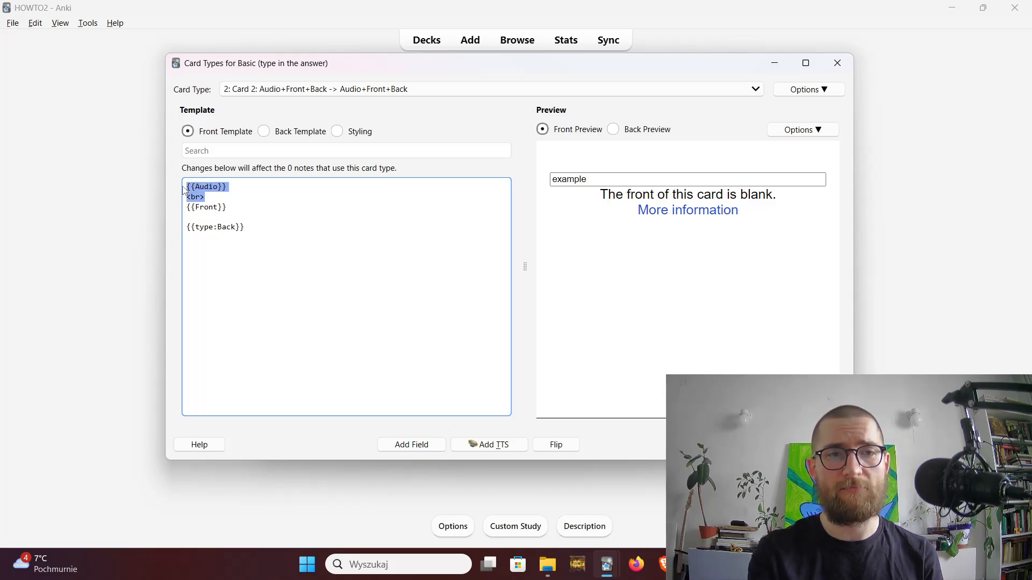
key("Delete")
key("Delete")
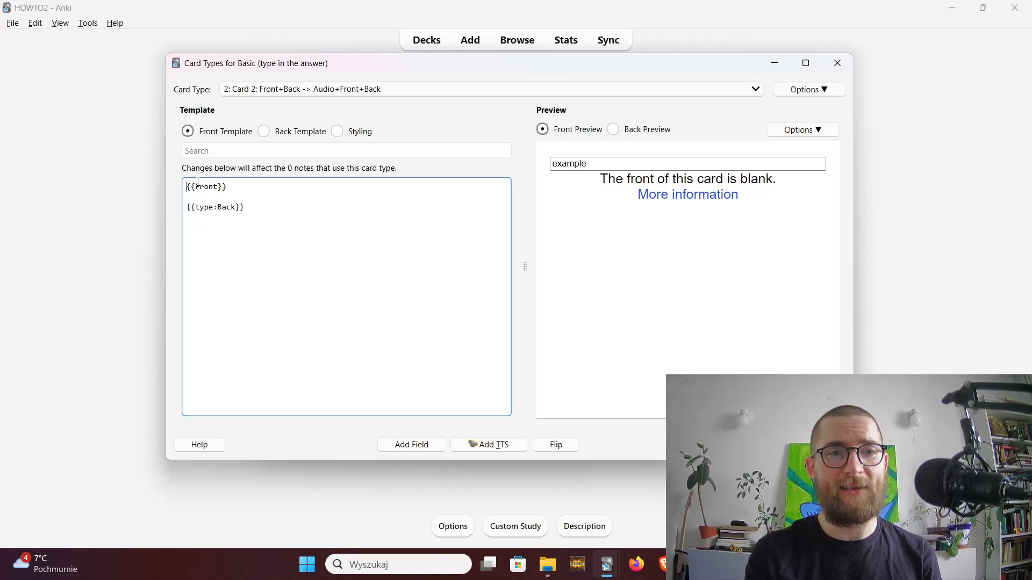
Step: Swap the fields in Card 2's front template, replacing {{Front}} with {{Back}} and {{type:Back}} with {{type:Front}}
left_click_drag(186, 187, 217, 188)
left_click(206, 185)
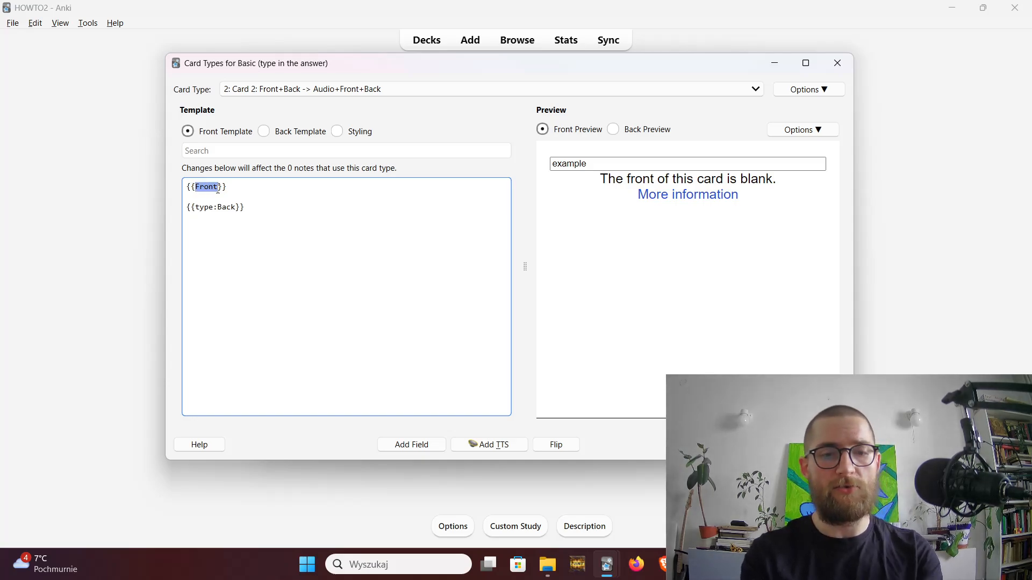
type("Bak")
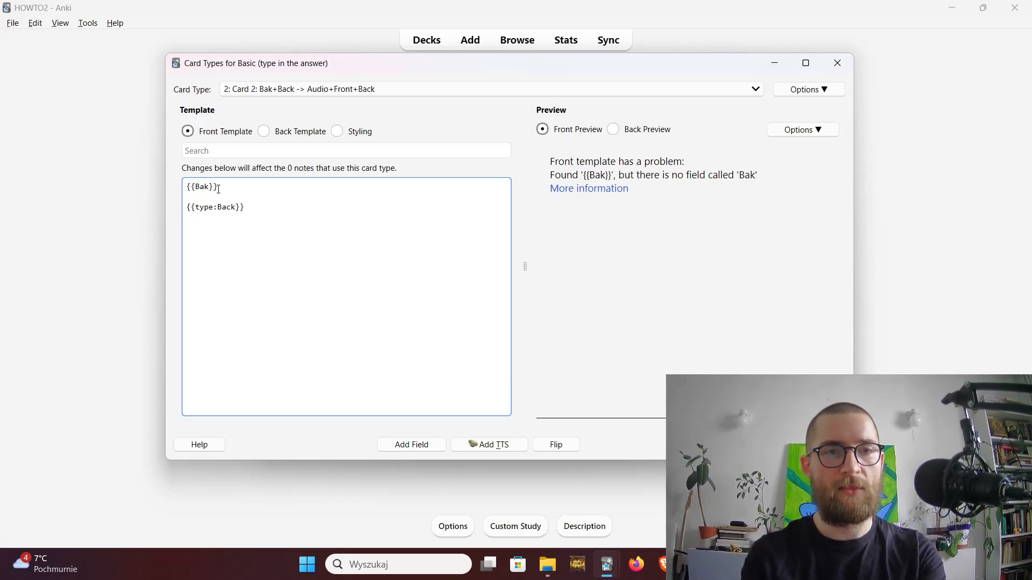
key("BackSpace")
type("ck")
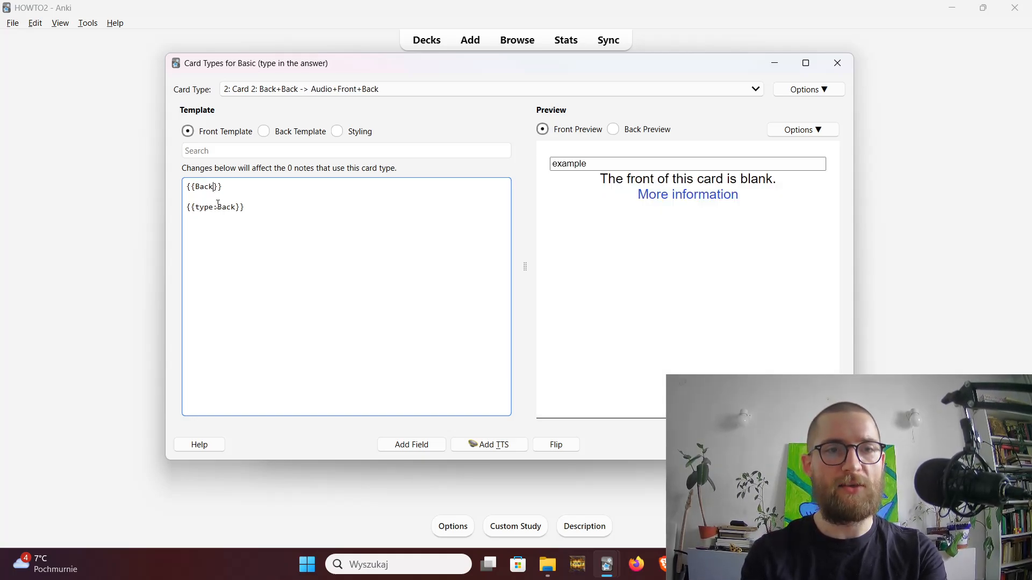
left_click_drag(217, 207, 238, 208)
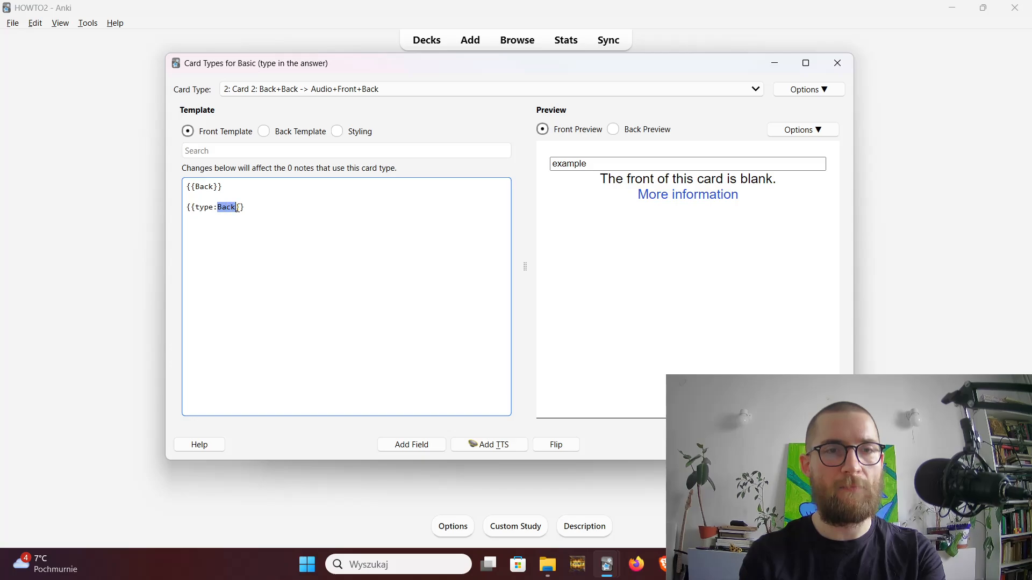
type("Front")
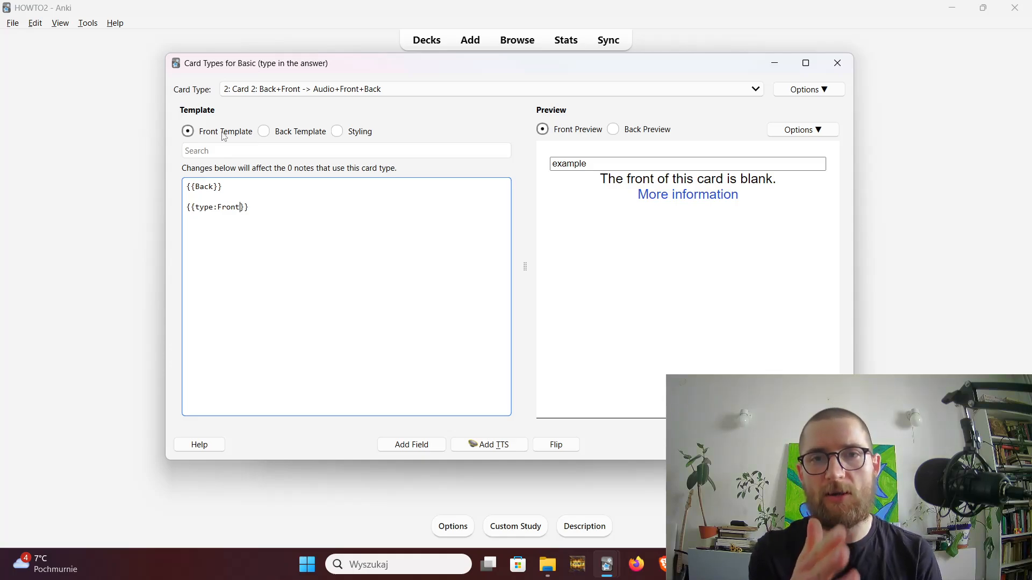
double_click(229, 207)
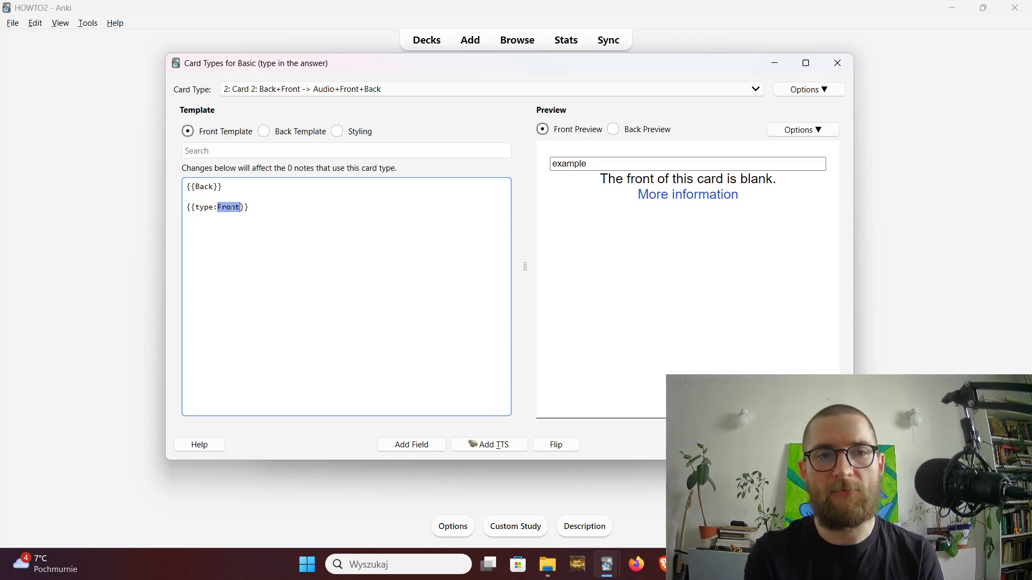
left_click(206, 203)
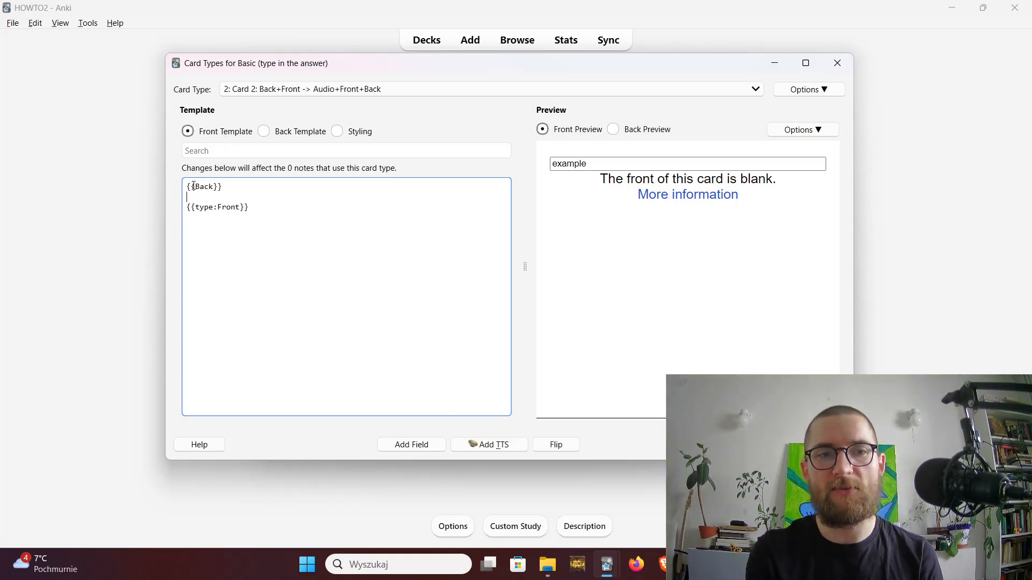
Step: Swap the fields in Card 2's back template to {{Back}} and {{type:Front}}, keeping {{Audio}}, and save the card types
left_click(263, 132)
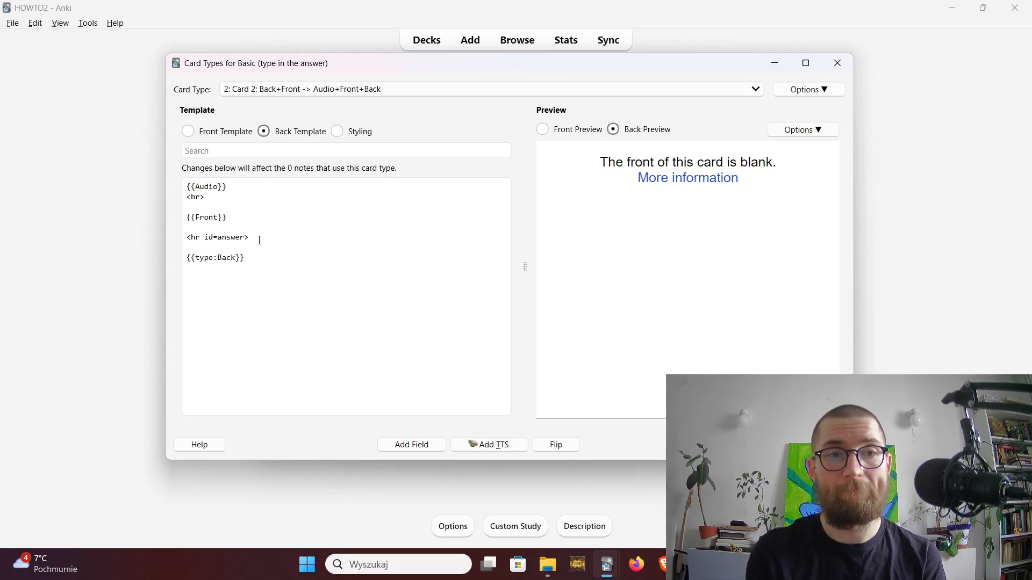
left_click(242, 220)
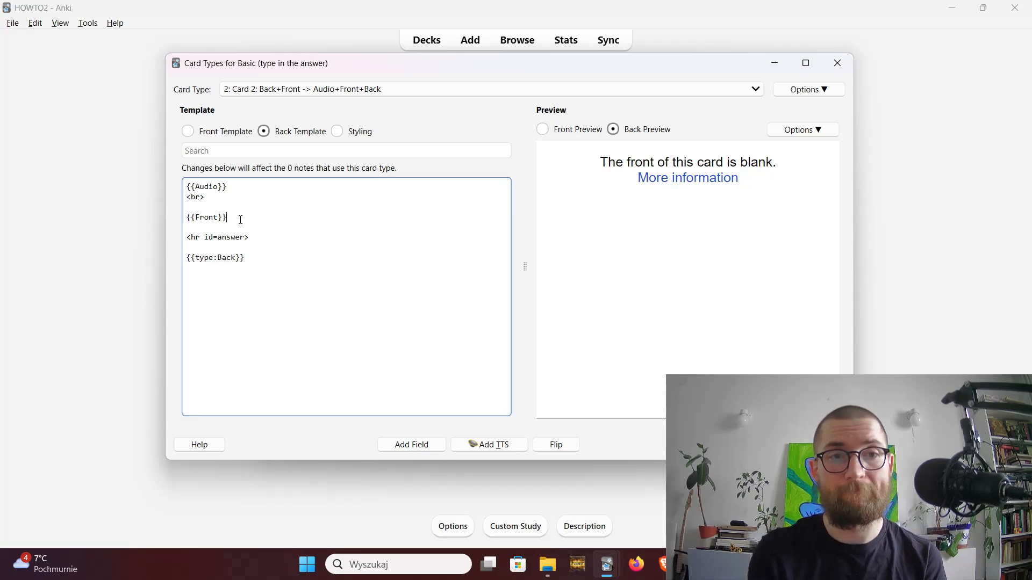
double_click(205, 188)
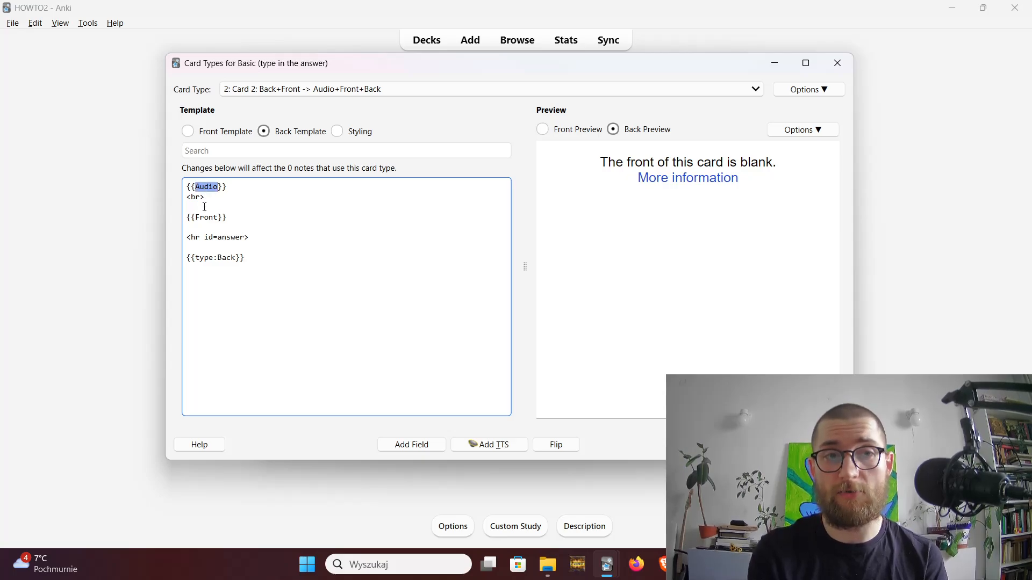
left_click(200, 207)
left_click_drag(195, 217, 220, 218)
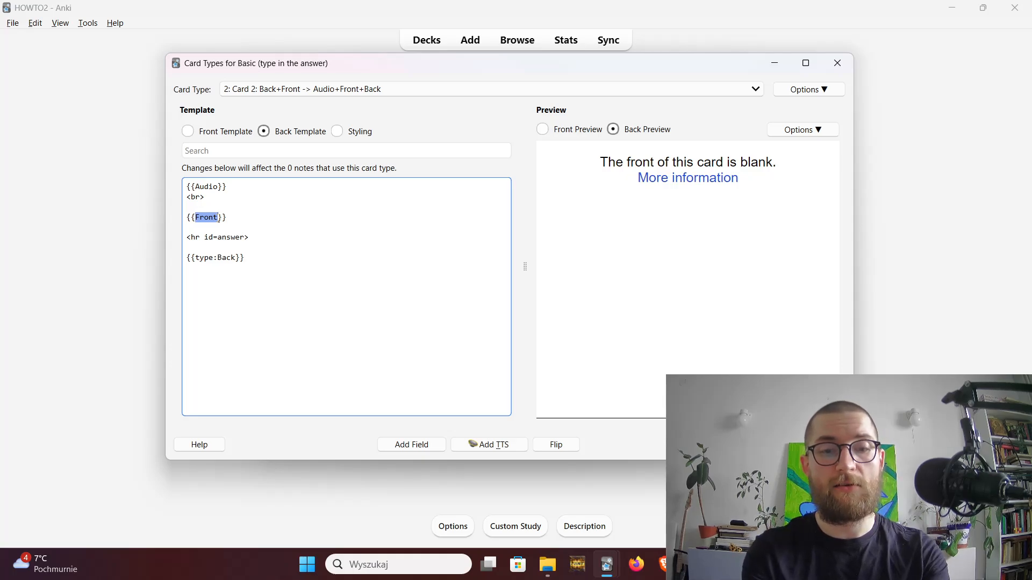
type("Back")
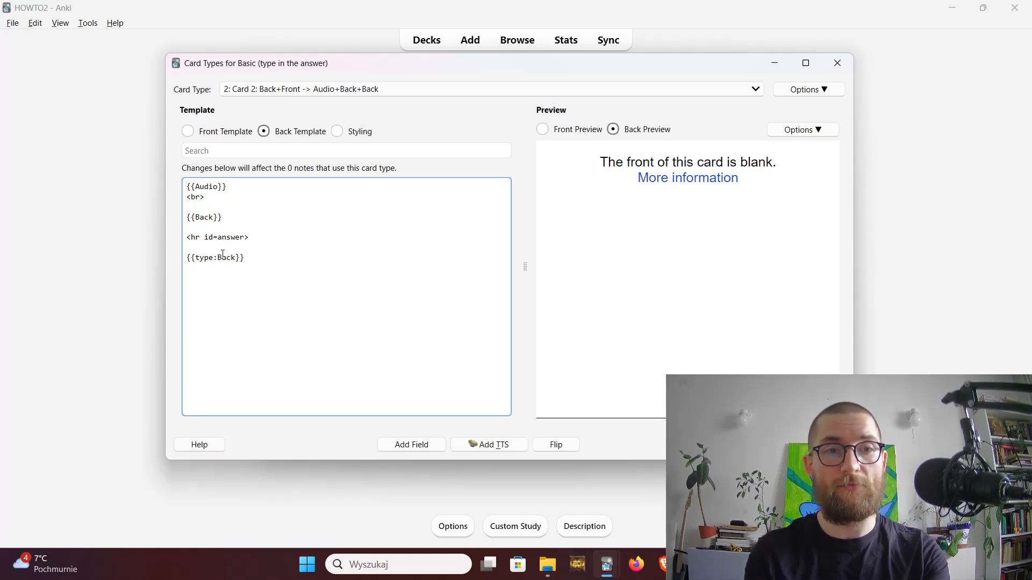
left_click_drag(217, 258, 235, 258)
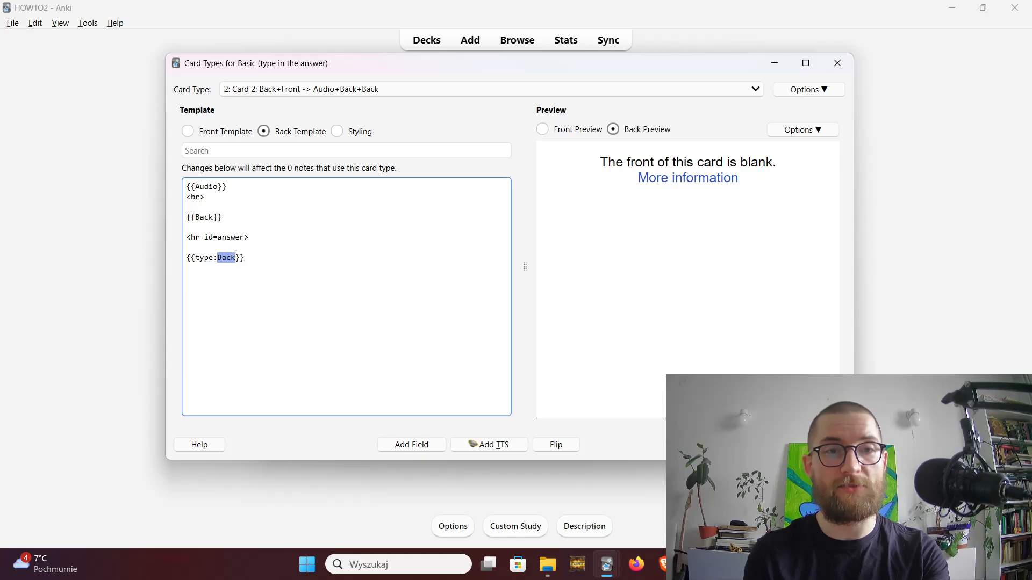
type("Front")
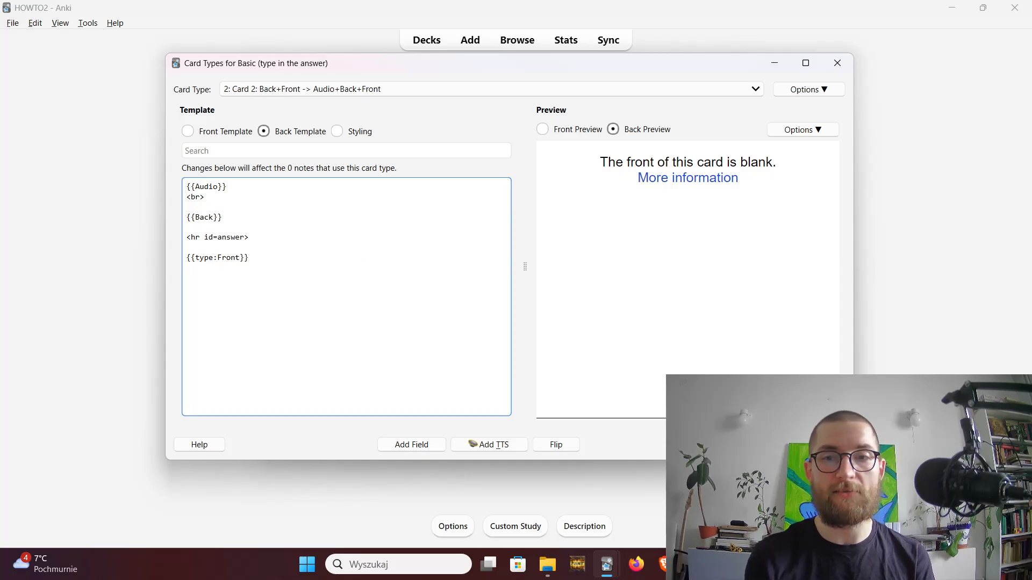
key("Escape")
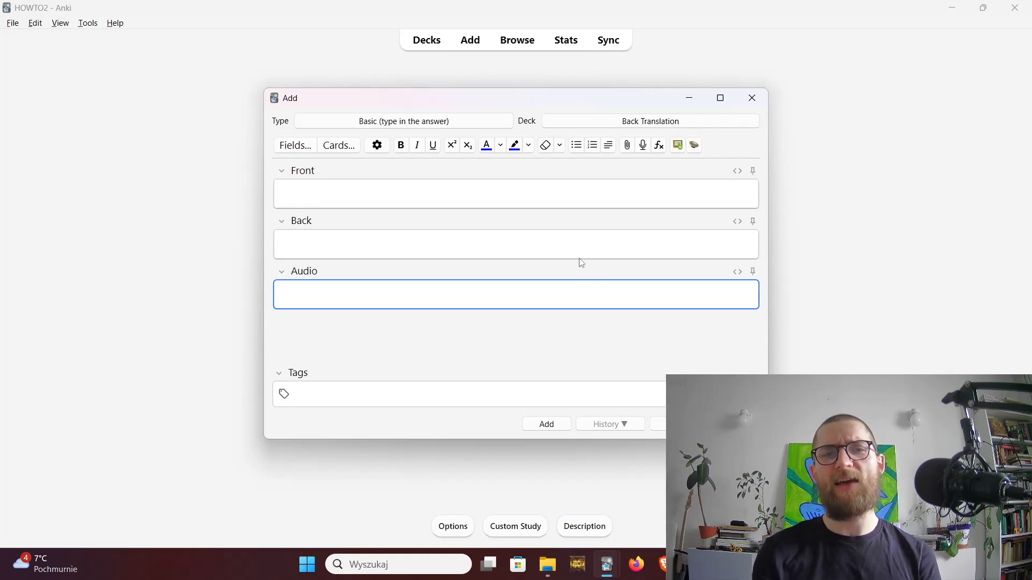
Step: Enter "I went to school." in the Front field of the new note
left_click(579, 202)
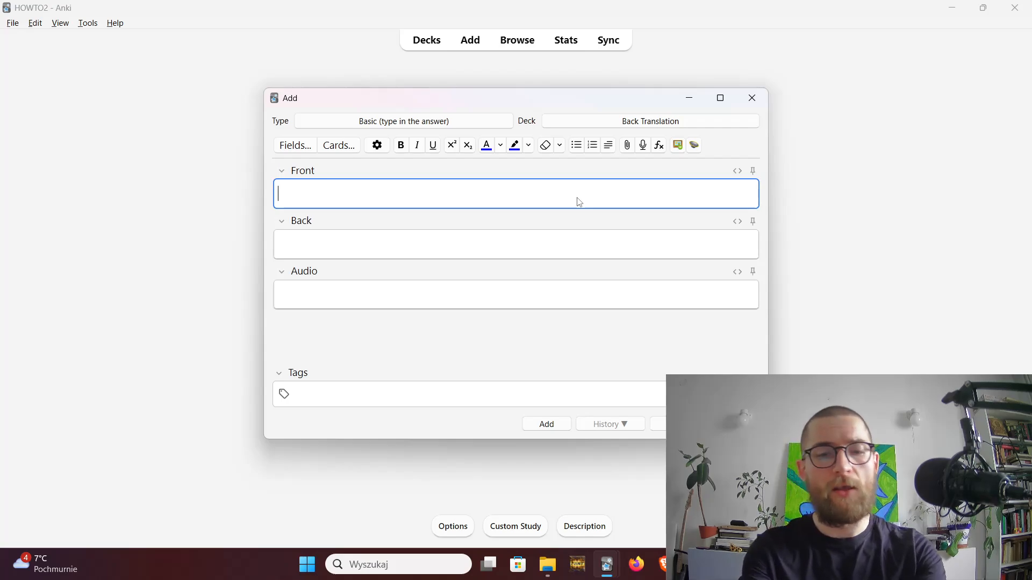
type("I went")
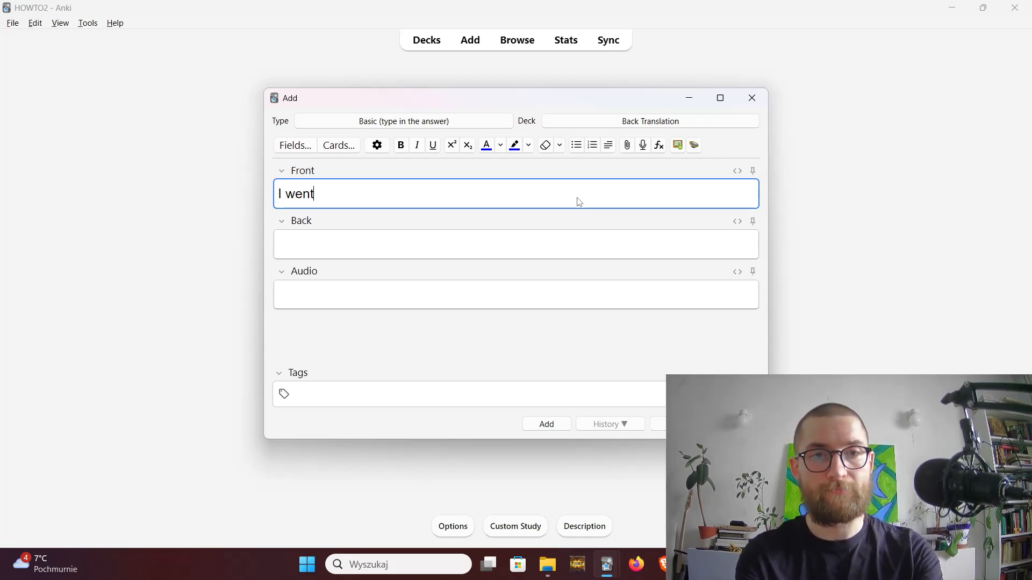
type(" to school.")
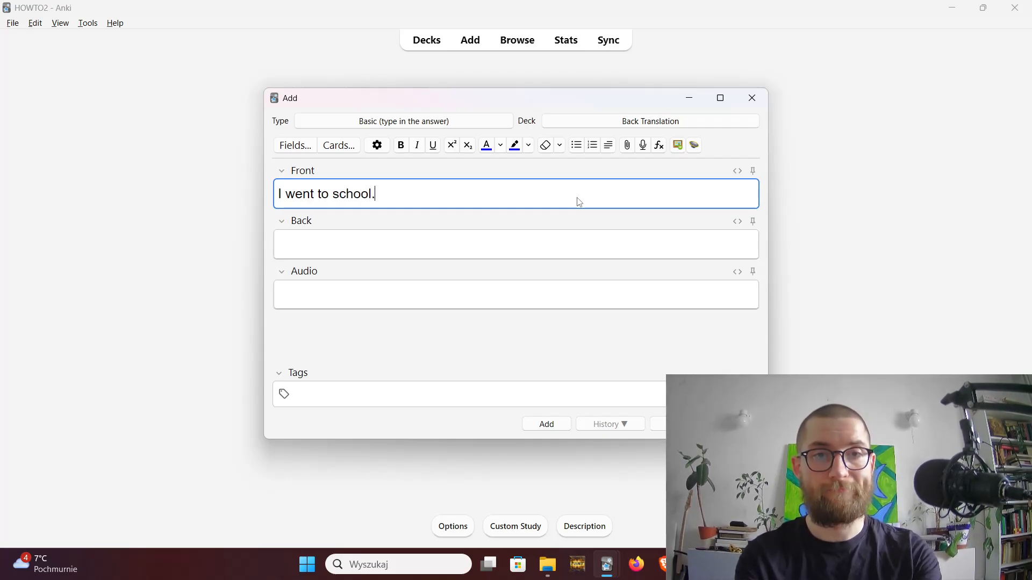
Step: Enter "Poszedłem do szkoły." in the Back field of the new note
left_click(525, 253)
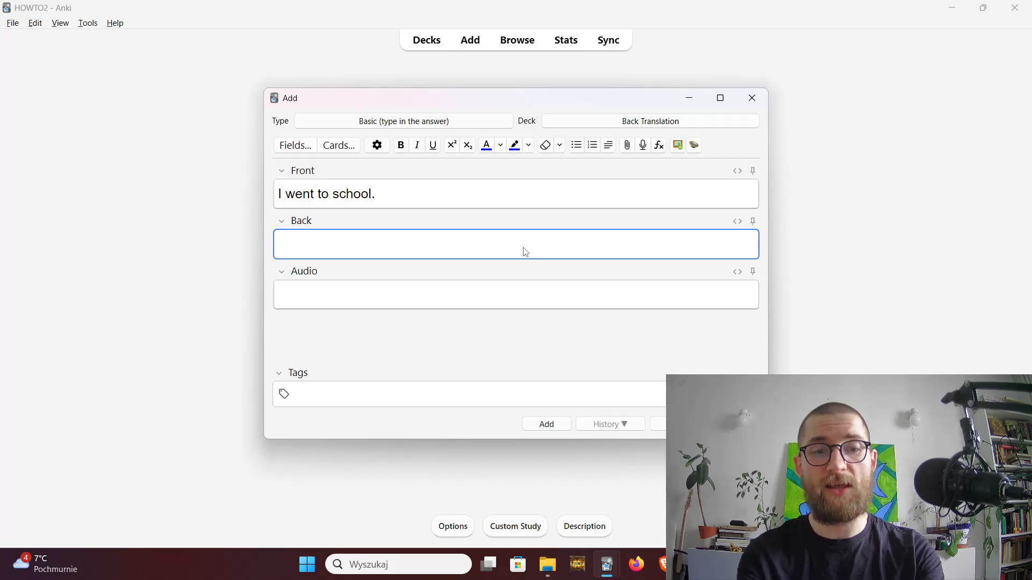
type("Poszed")
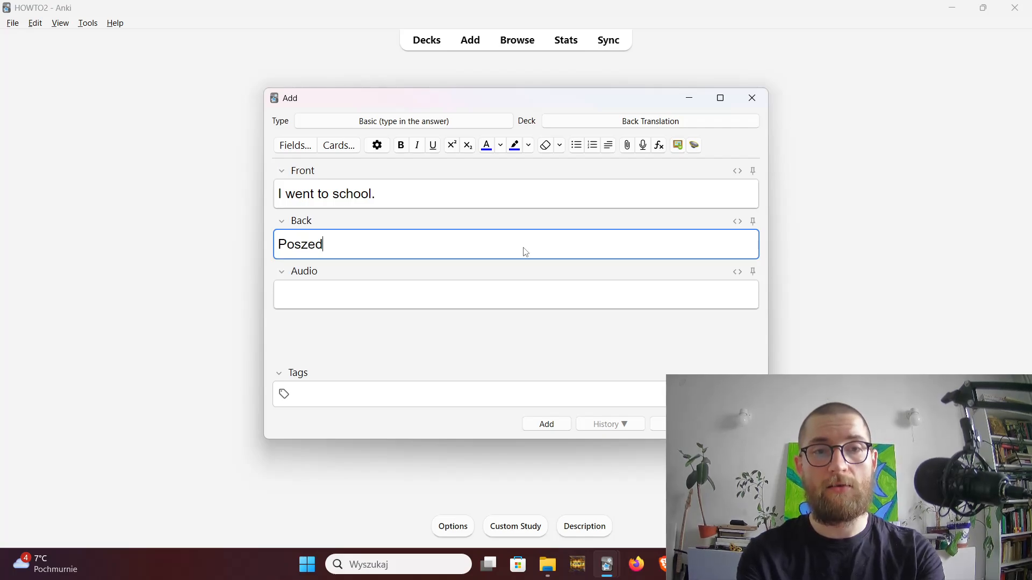
type("łem do szkoły.")
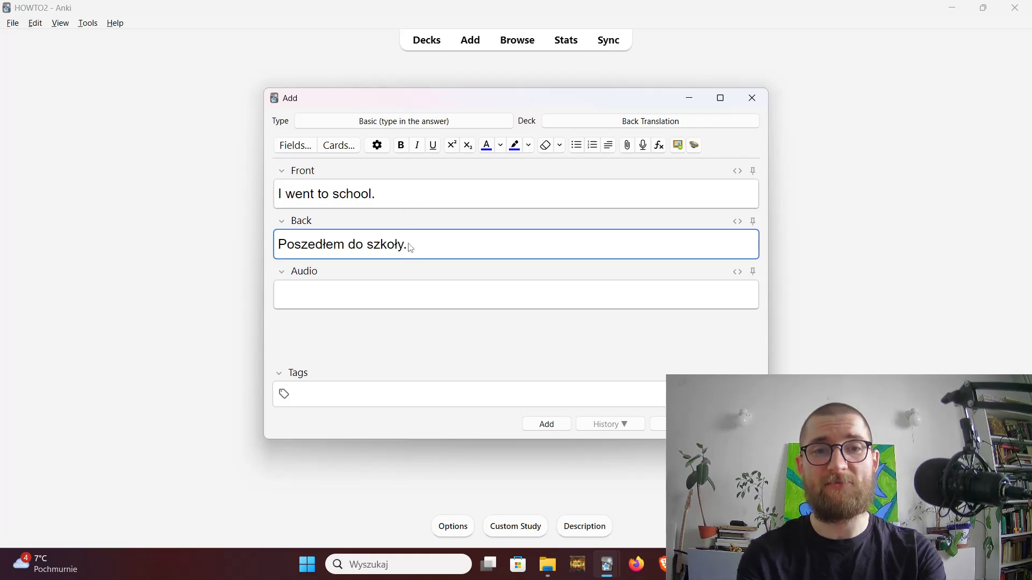
left_click(390, 291)
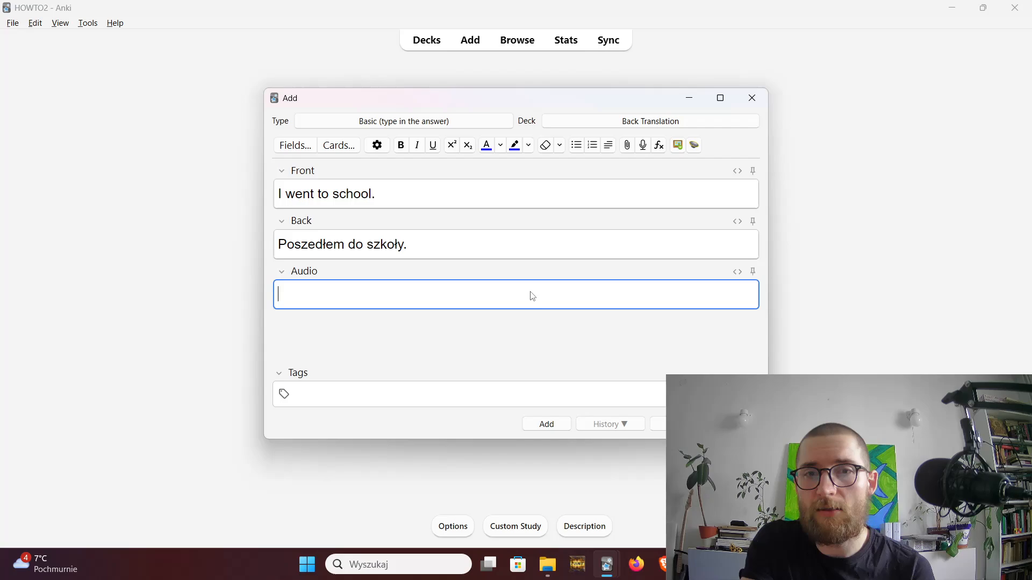
left_click(694, 150)
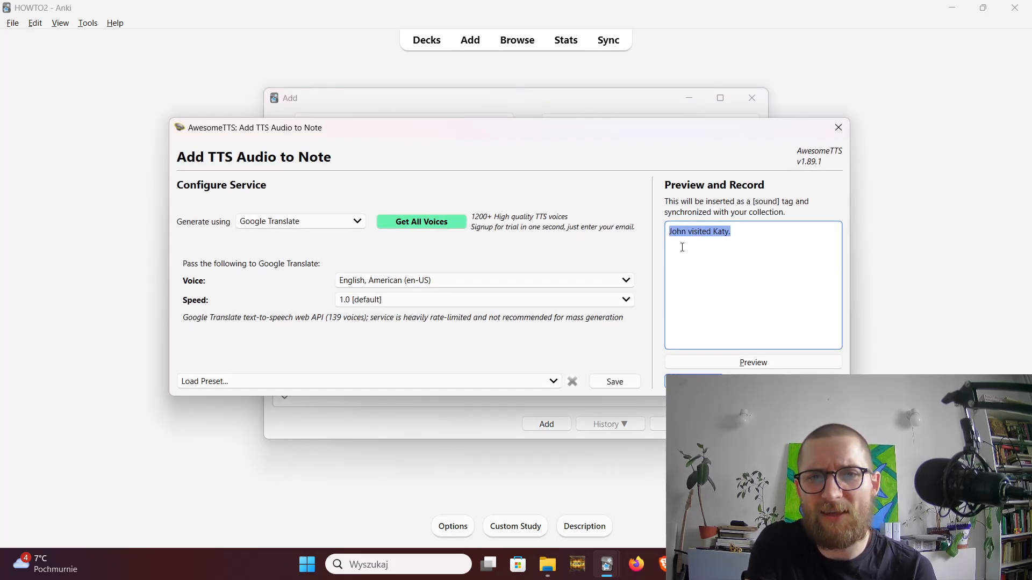
left_click_drag(735, 138, 712, 123)
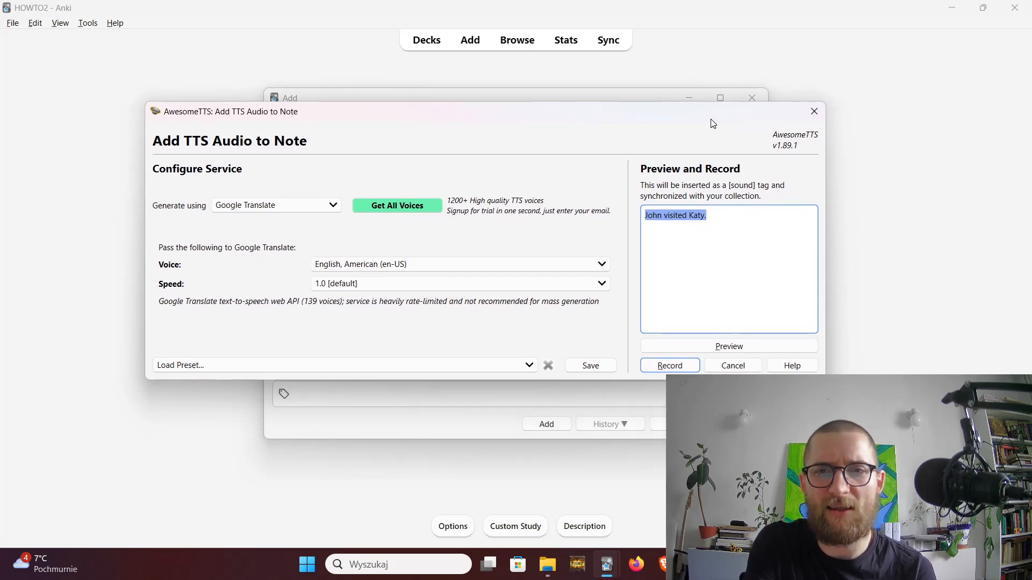
left_click(706, 264)
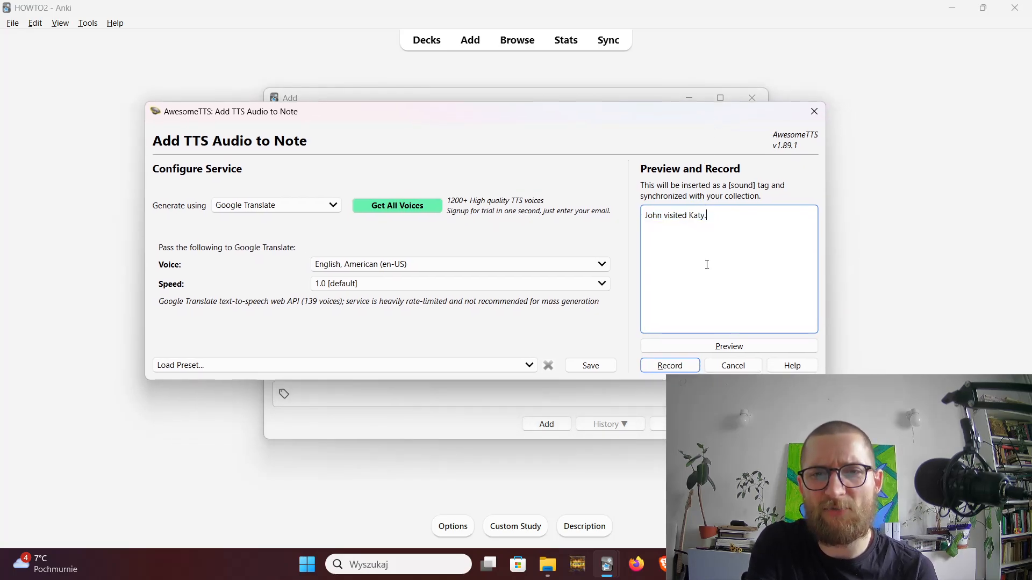
left_click(652, 369)
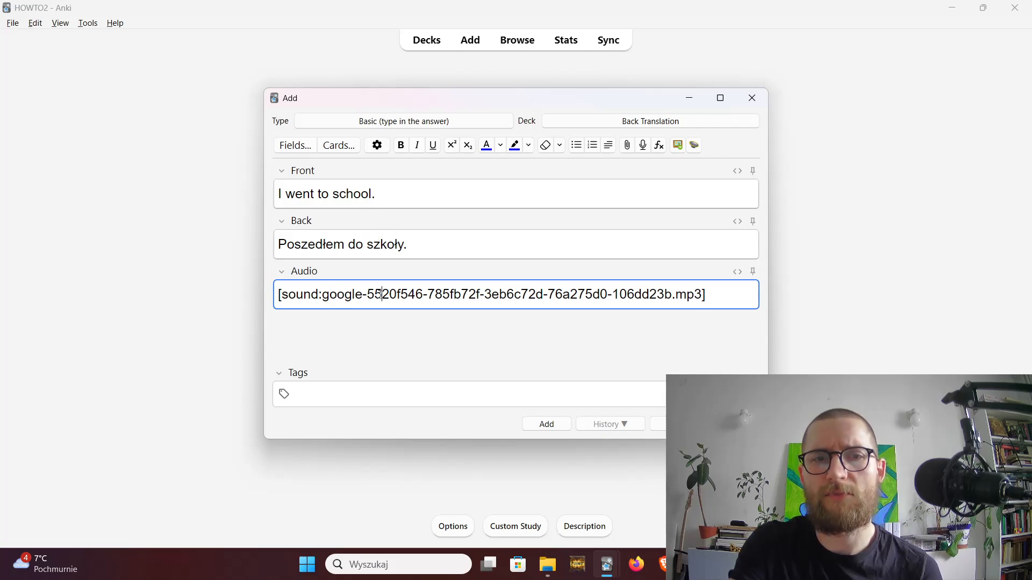
triple_click(380, 295)
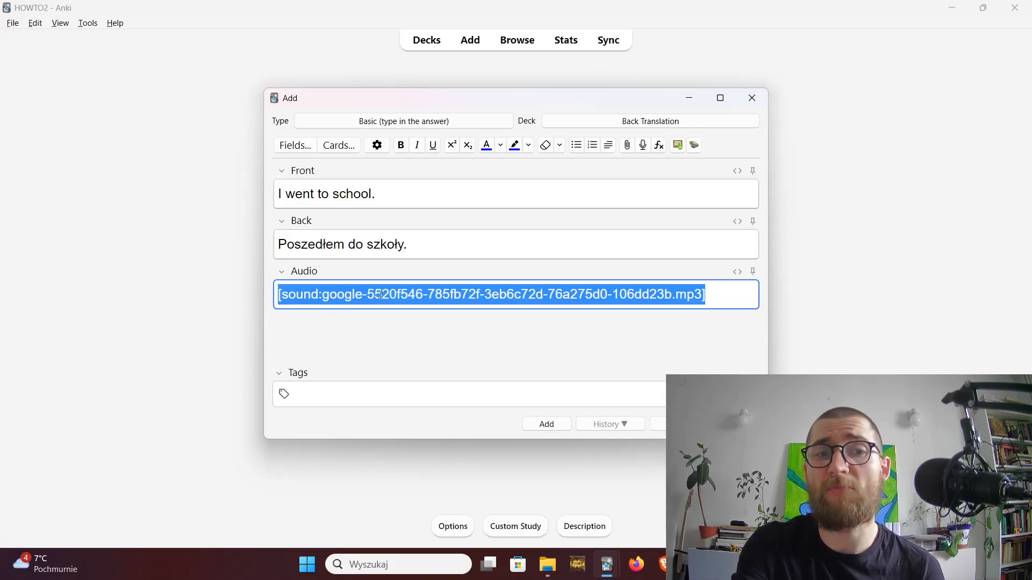
key("BackSpace")
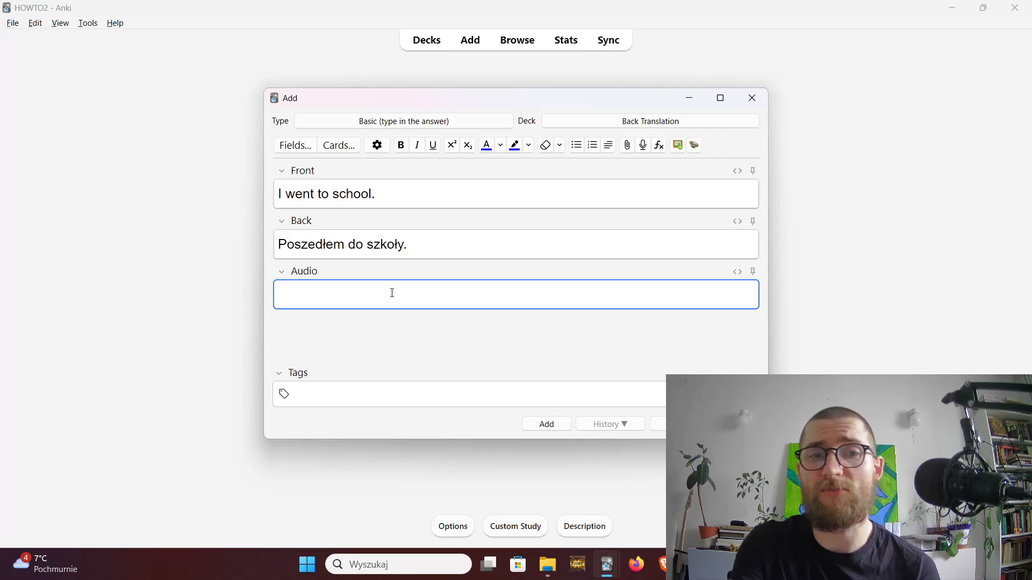
Step: Record text-to-speech audio of "I went to school." with AwesomeTTS into the note's Audio field, using Google Translate's American English voice
left_click(694, 145)
type("I wen")
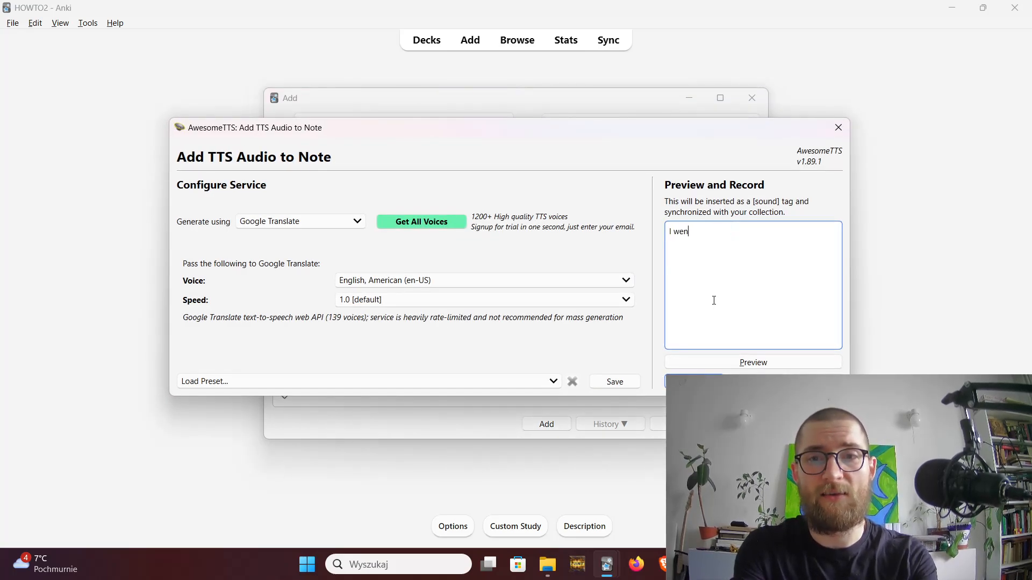
type("t to school.")
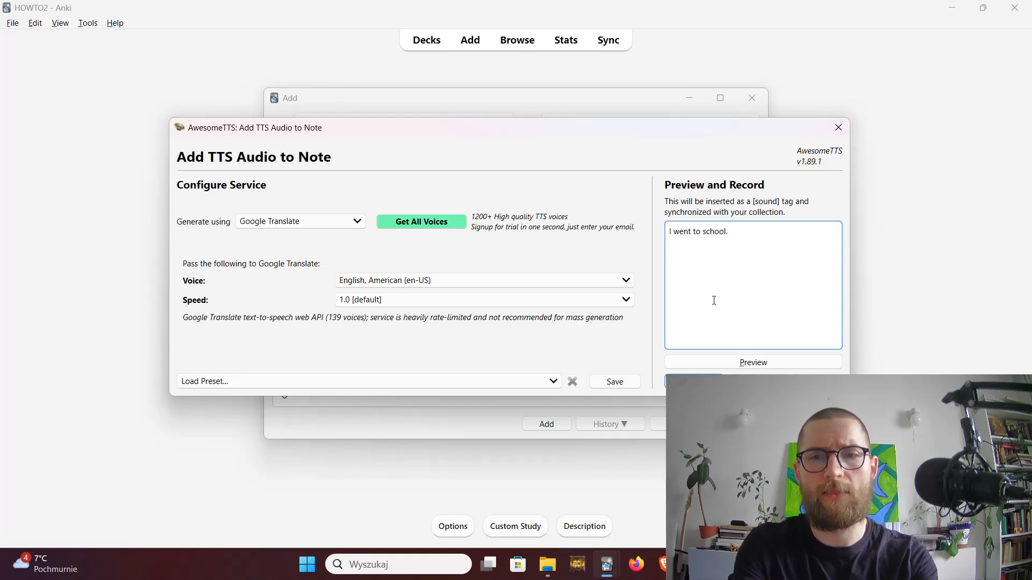
left_click(694, 381)
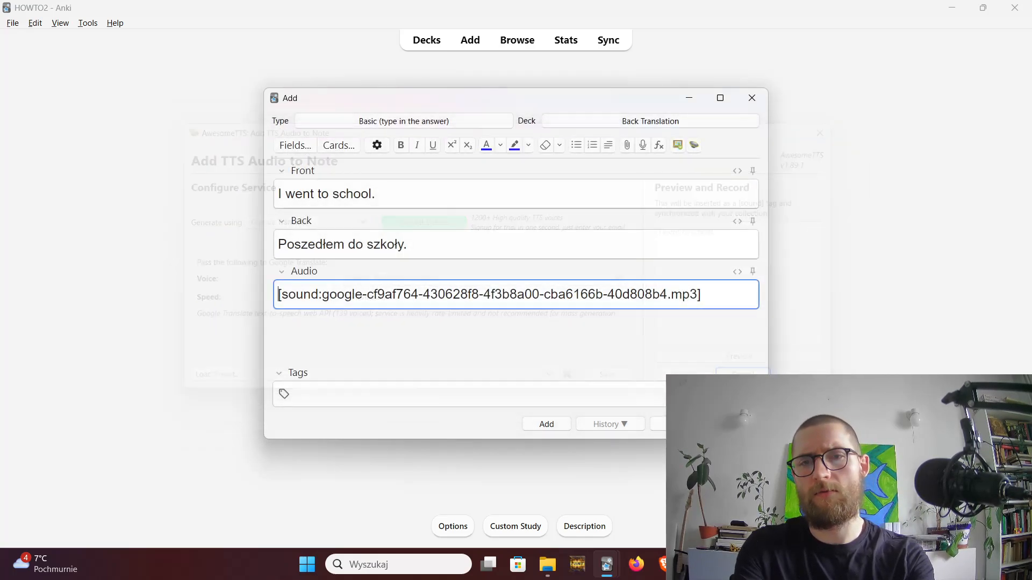
left_click(402, 183)
left_click_drag(395, 192, 278, 197)
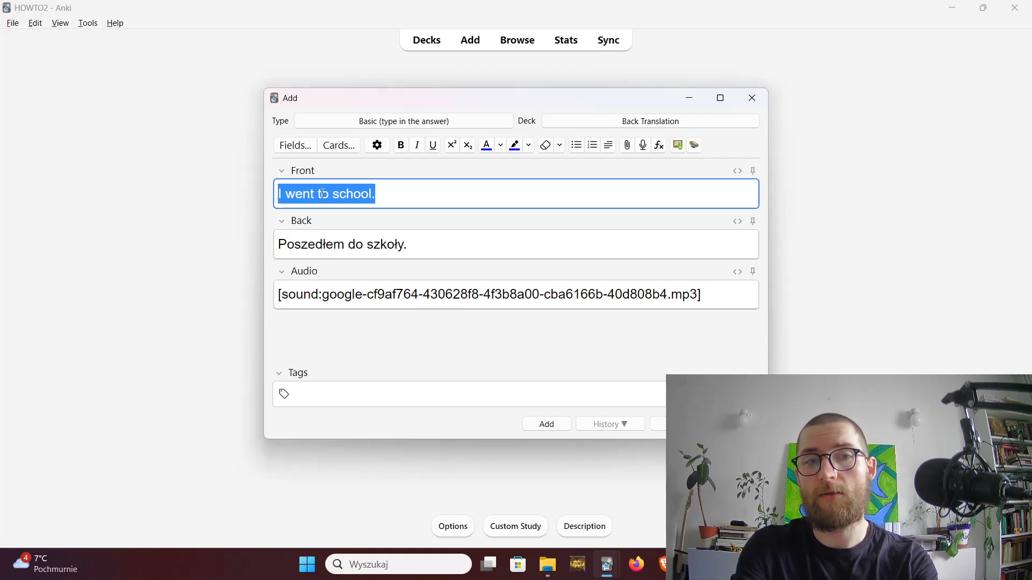
triple_click(359, 246)
left_click(428, 245)
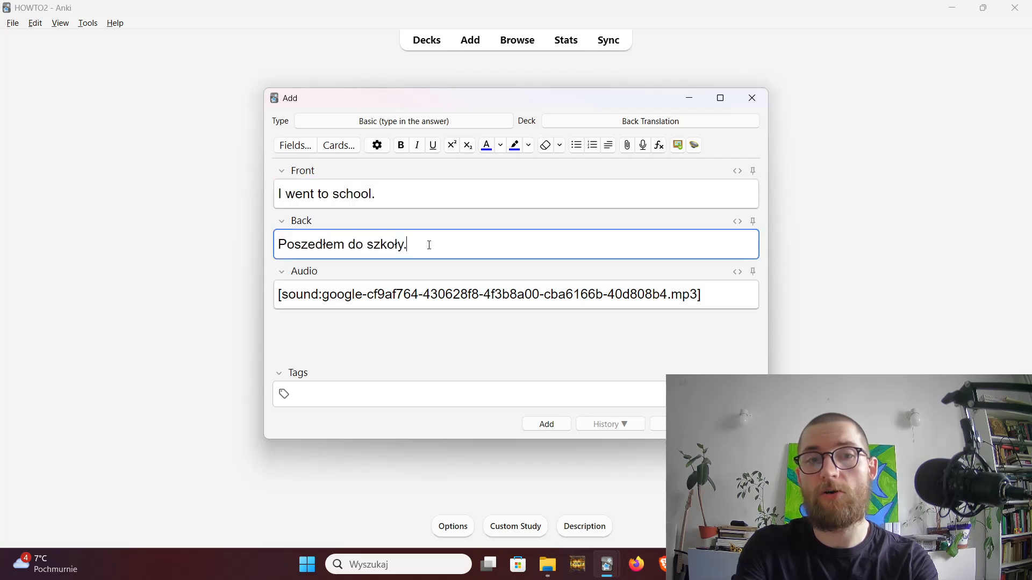
type("L1")
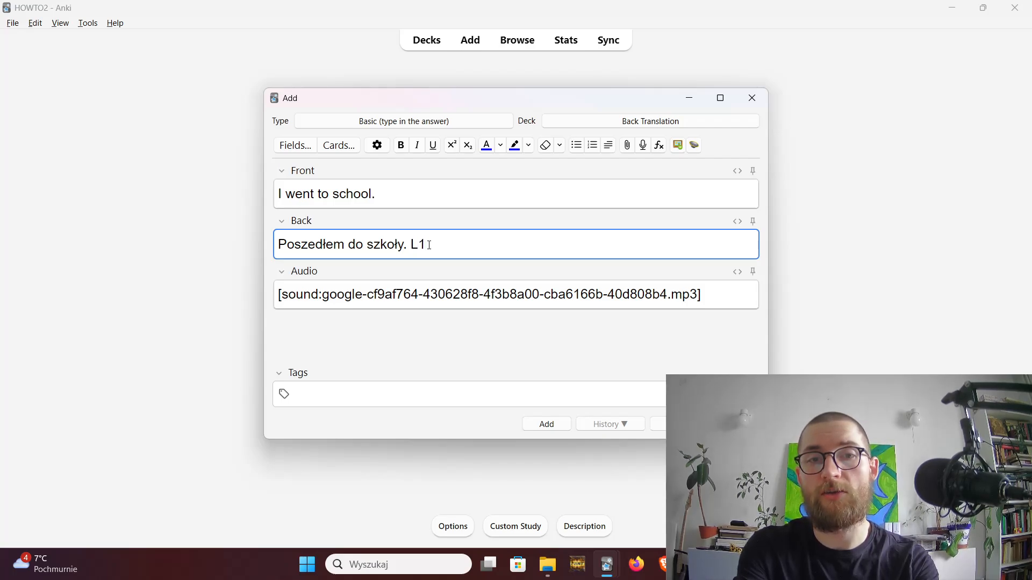
key("BackSpace")
key("BackSpace")
key("BackSpace")
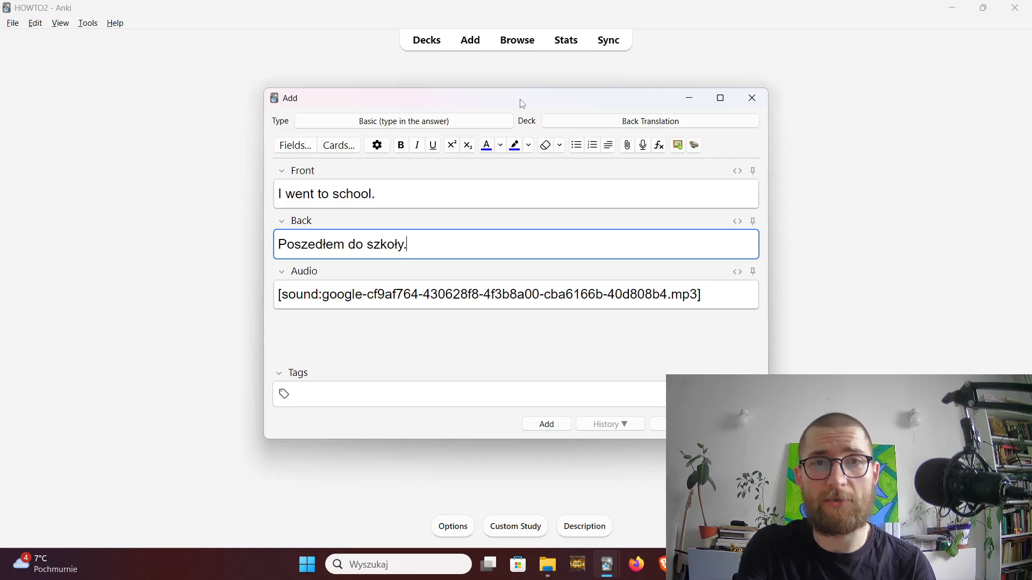
Step: Add the completed note to the Back Translation deck and close the note entry window
left_click(543, 425)
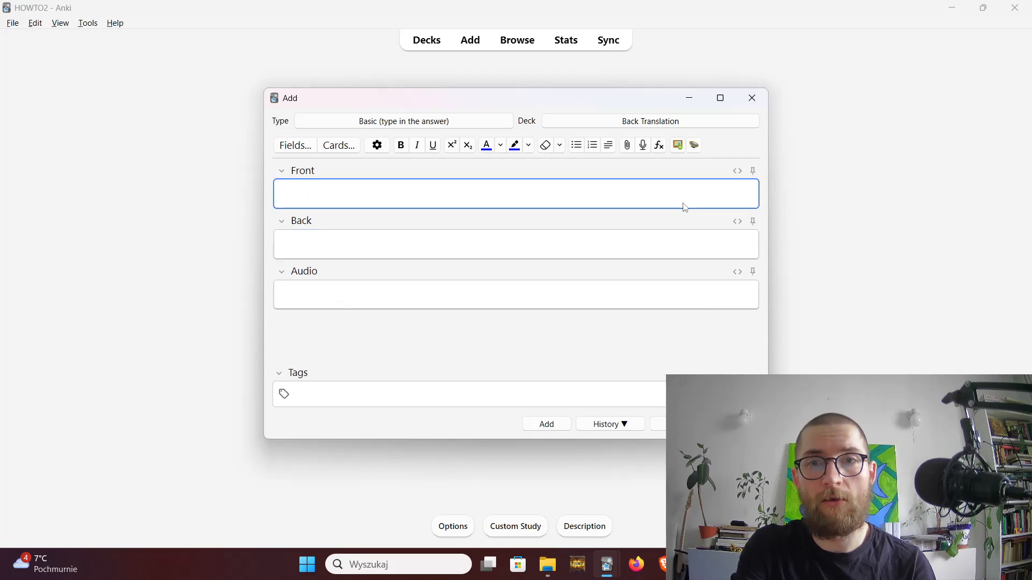
left_click(745, 105)
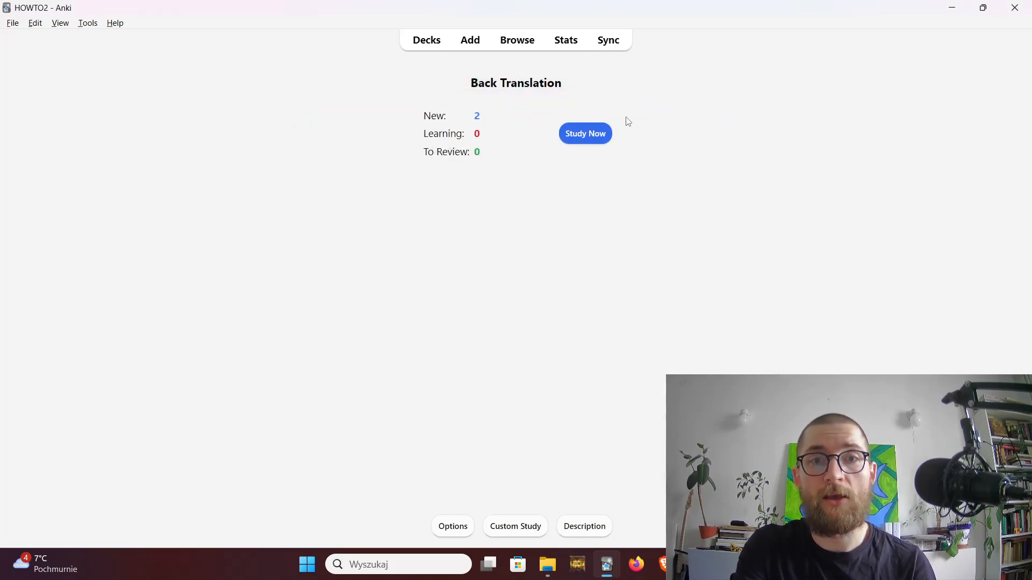
double_click(477, 114)
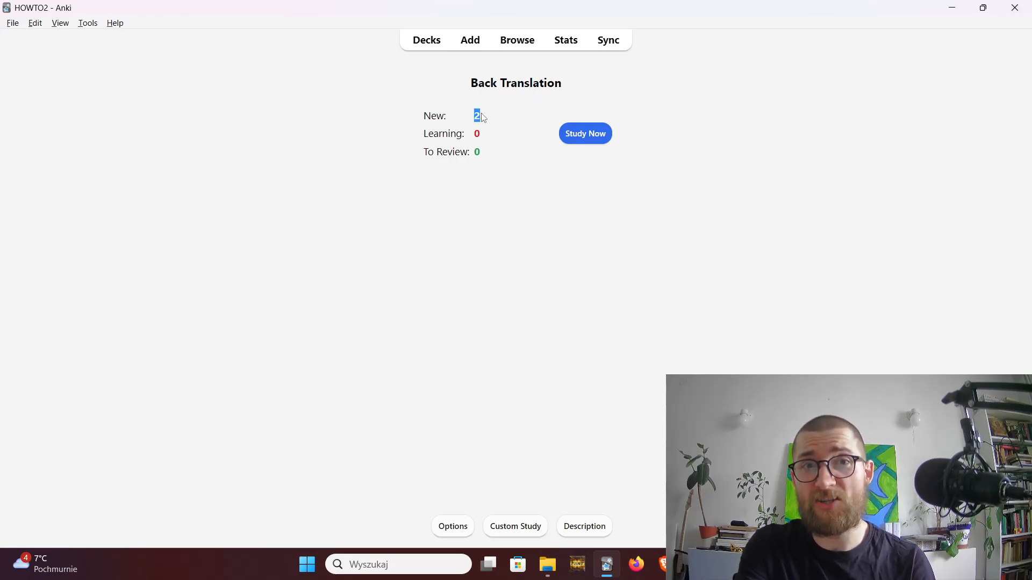
left_click(562, 197)
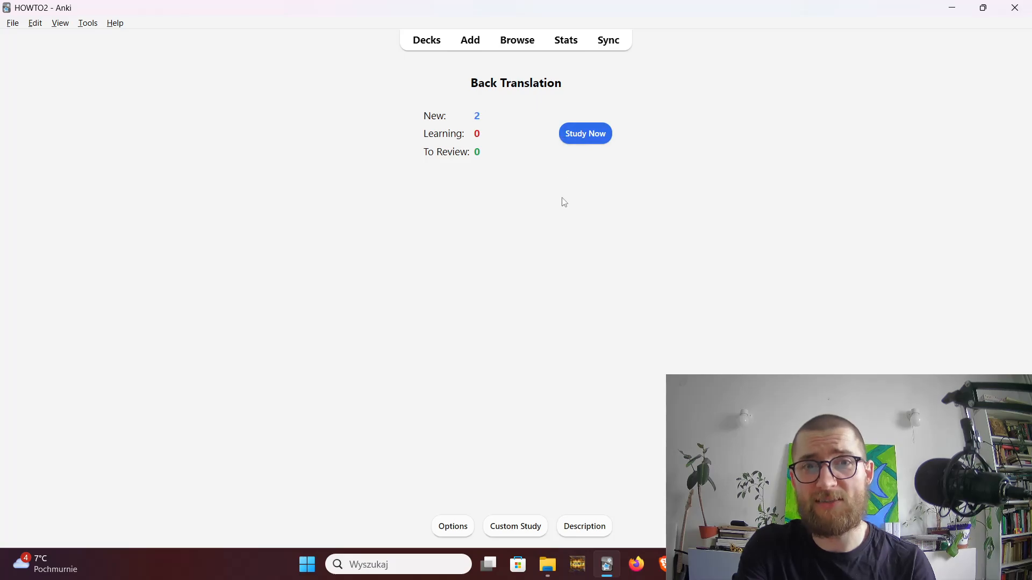
Step: Start studying the deck and submit the deliberately wrong answer "Poszedłenkfhwgiwehgew" for the "I went to school." card
left_click(587, 144)
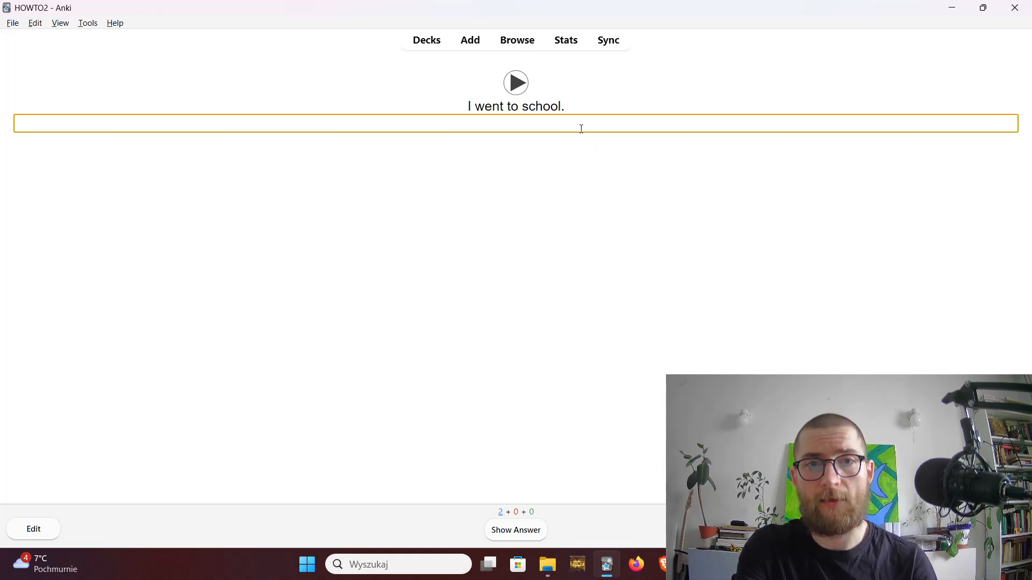
type("Po")
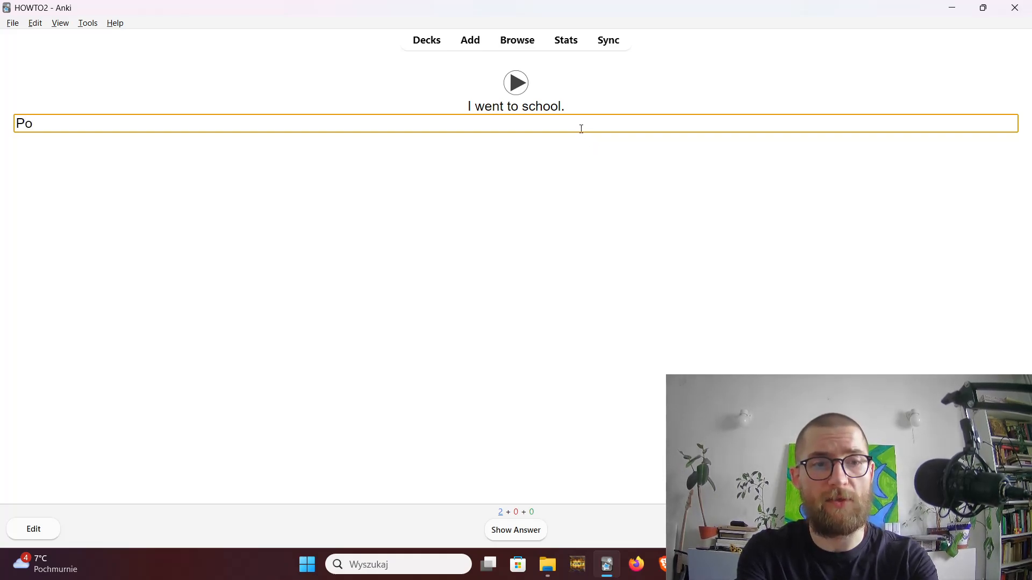
type("szedłenkfhwg")
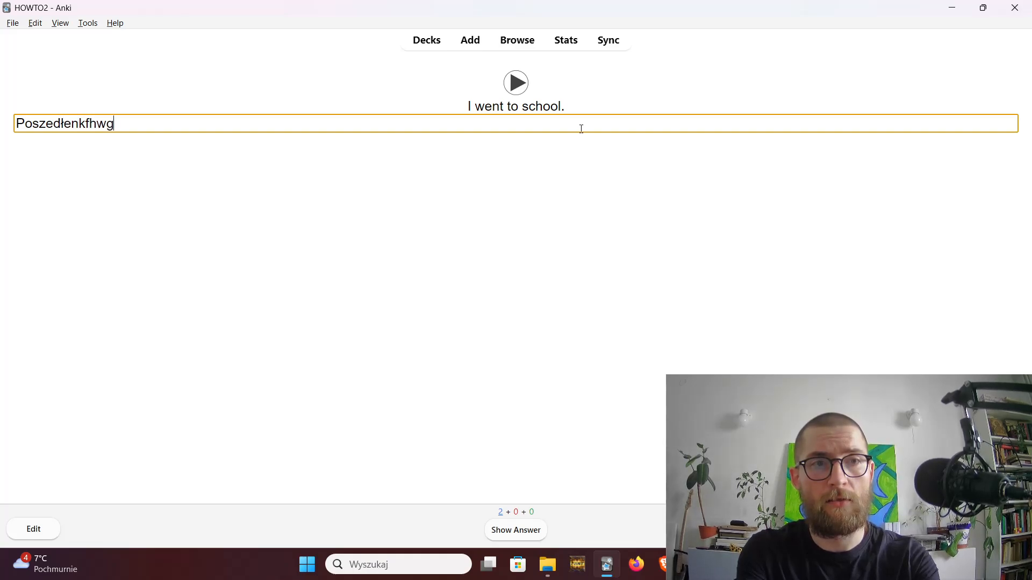
type("iwehgew")
key("Return")
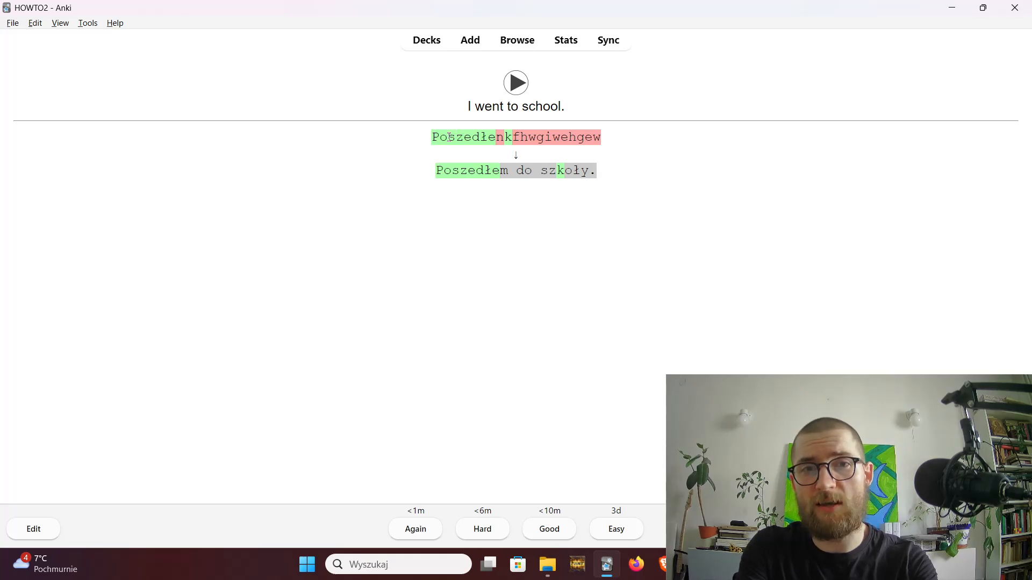
Step: Examine the coloured comparison between the submitted answer and the correct Polish sentence
left_click_drag(435, 171, 496, 171)
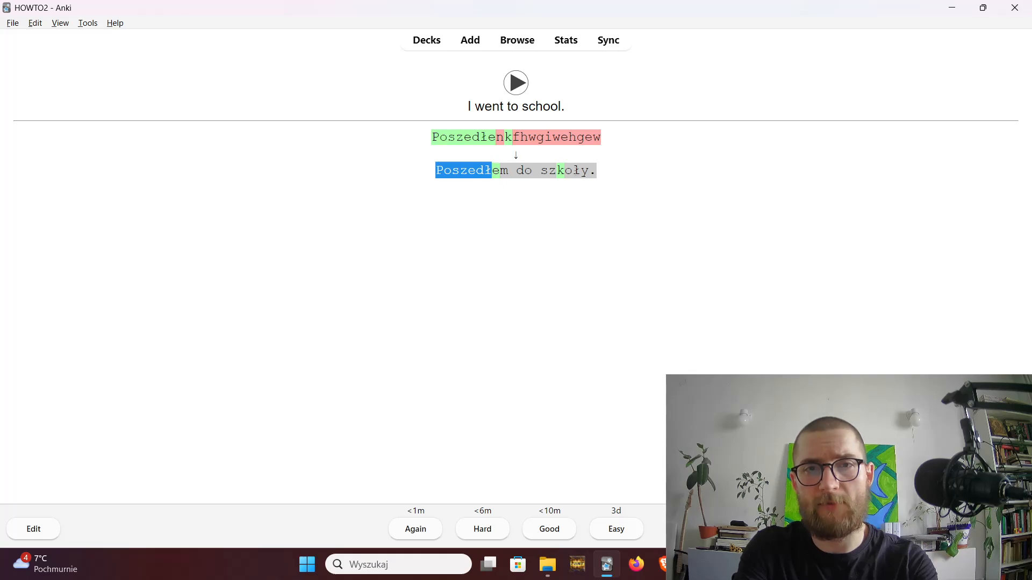
left_click(561, 170)
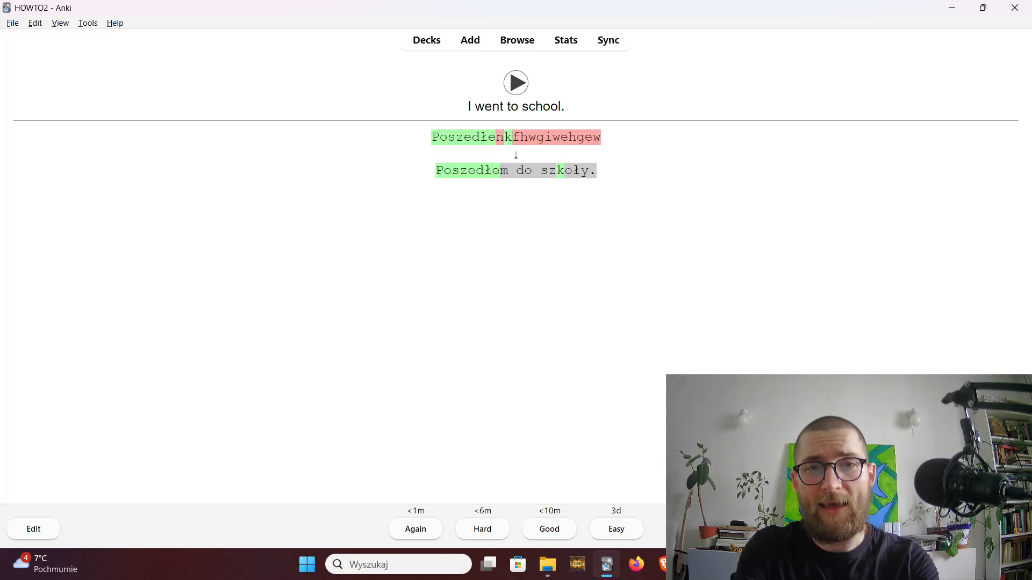
left_click_drag(500, 171, 557, 171)
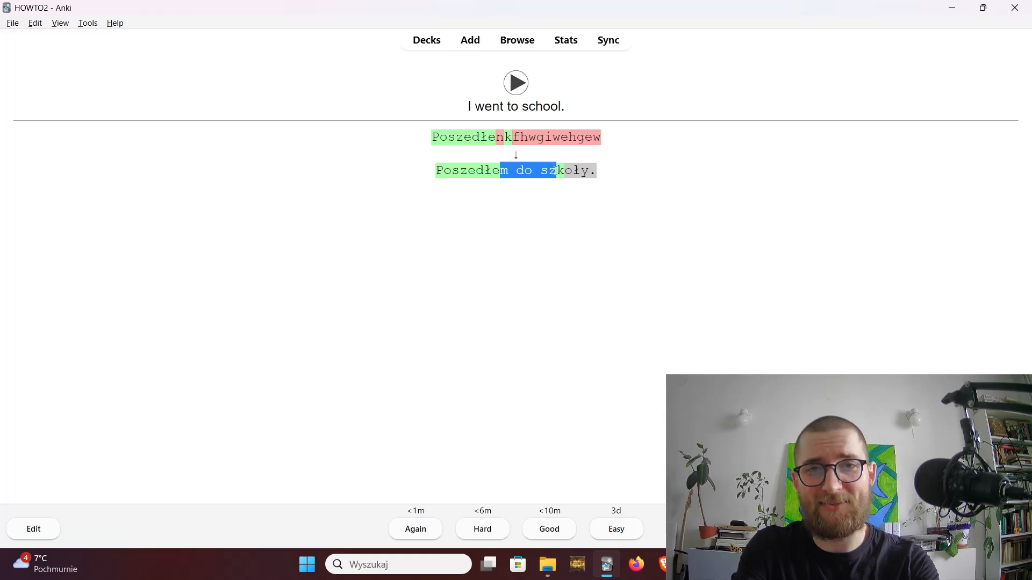
left_click(565, 163)
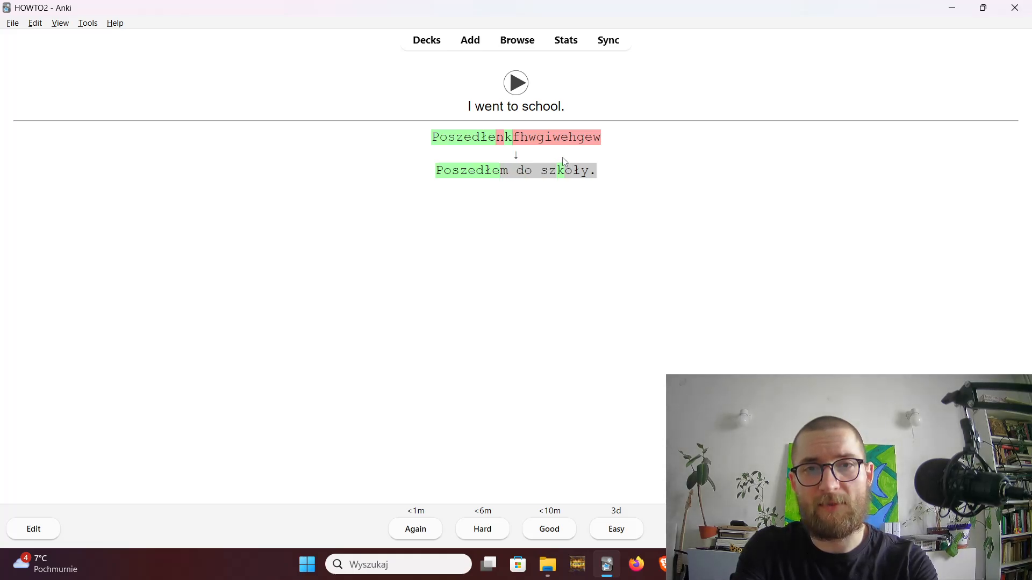
left_click_drag(515, 137, 598, 133)
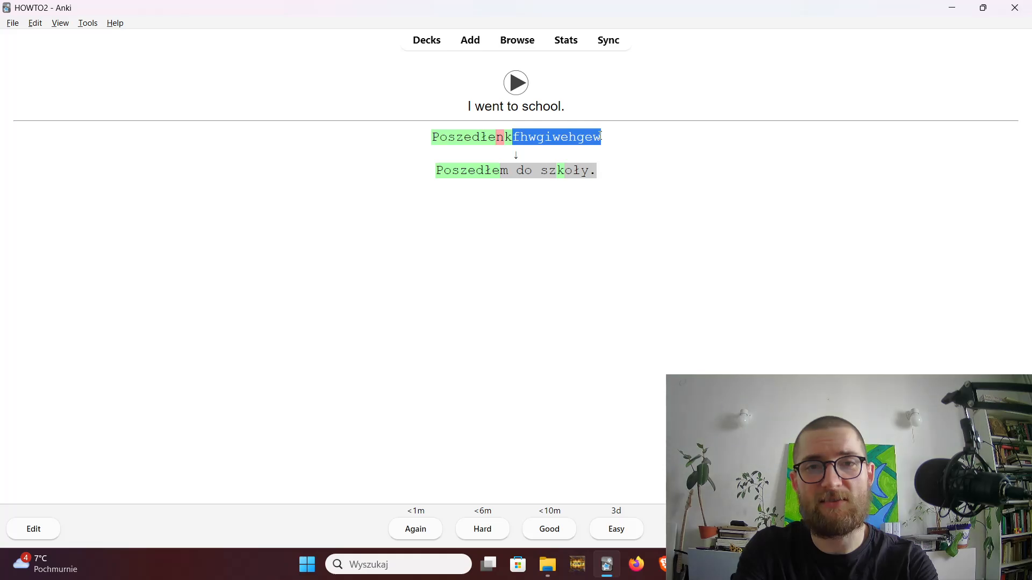
left_click(625, 235)
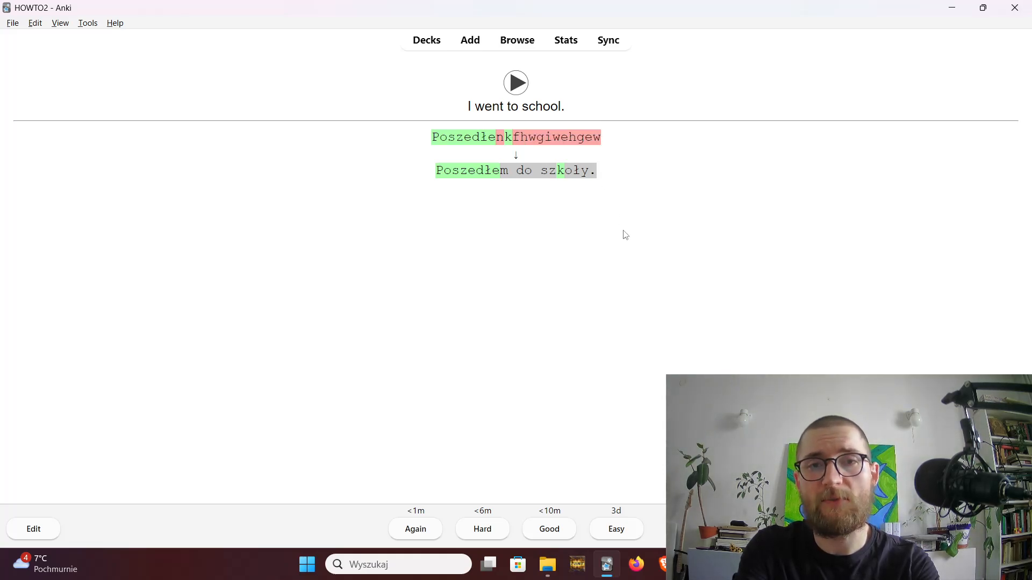
Step: Continue to the reverse card, answer it with "I went to school.", accept the default rating and return to the deck list
key("space")
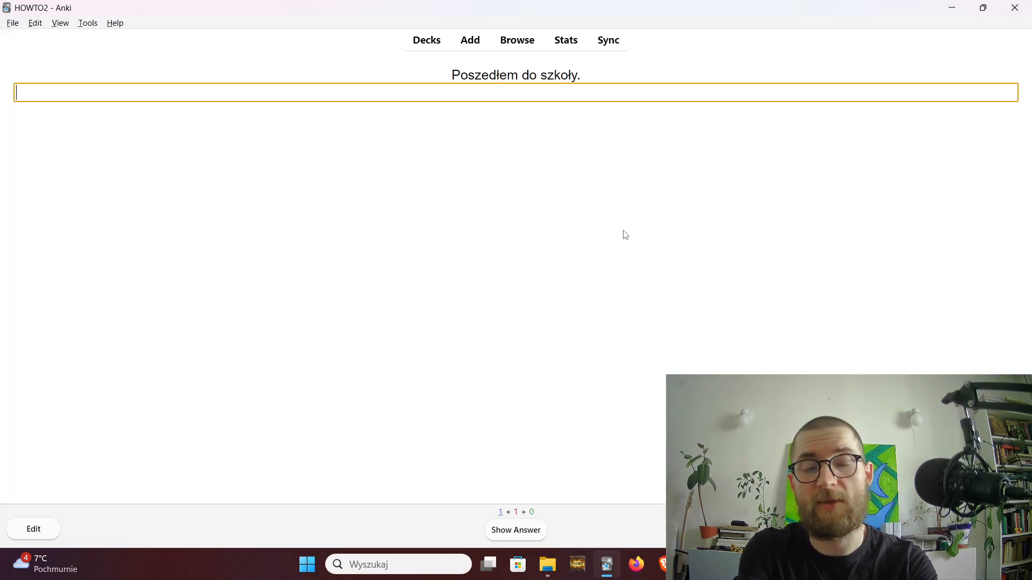
type("I")
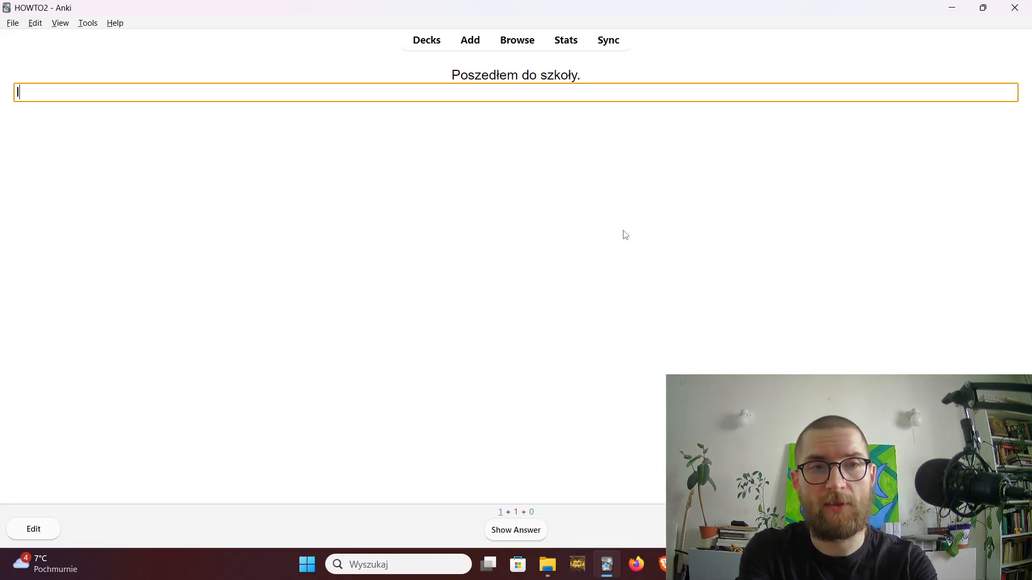
type(" went to school.")
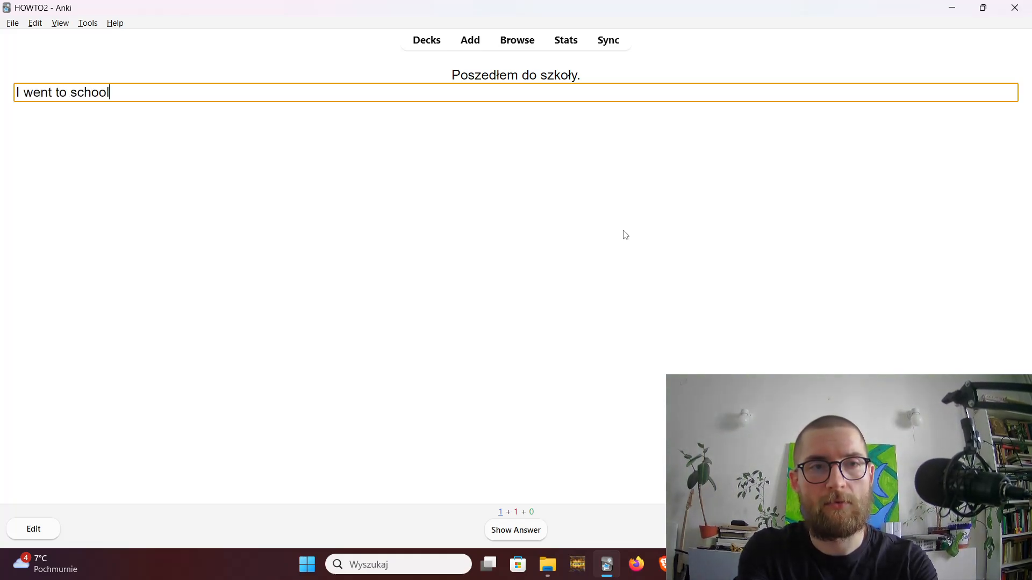
key("Return")
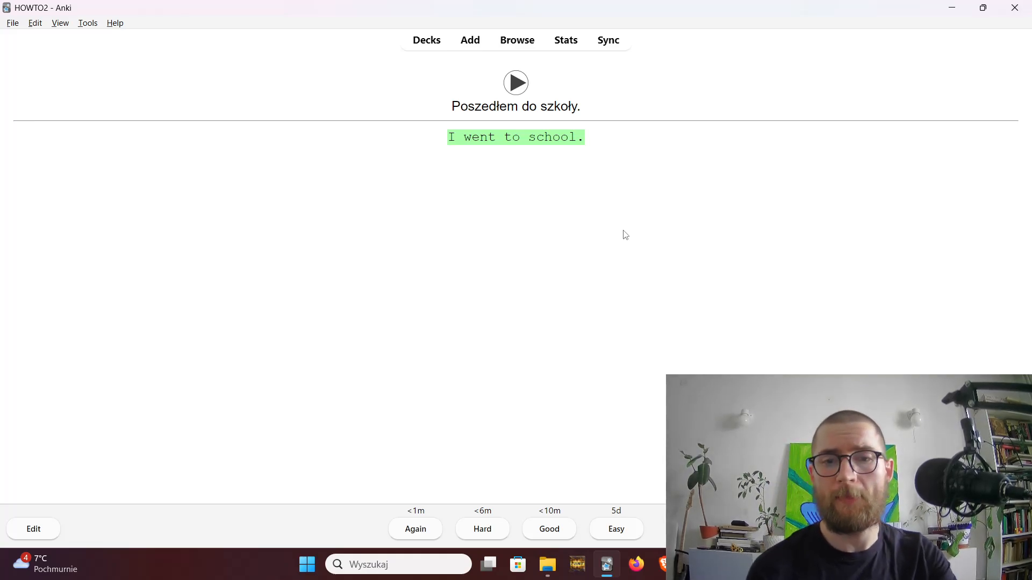
key("space")
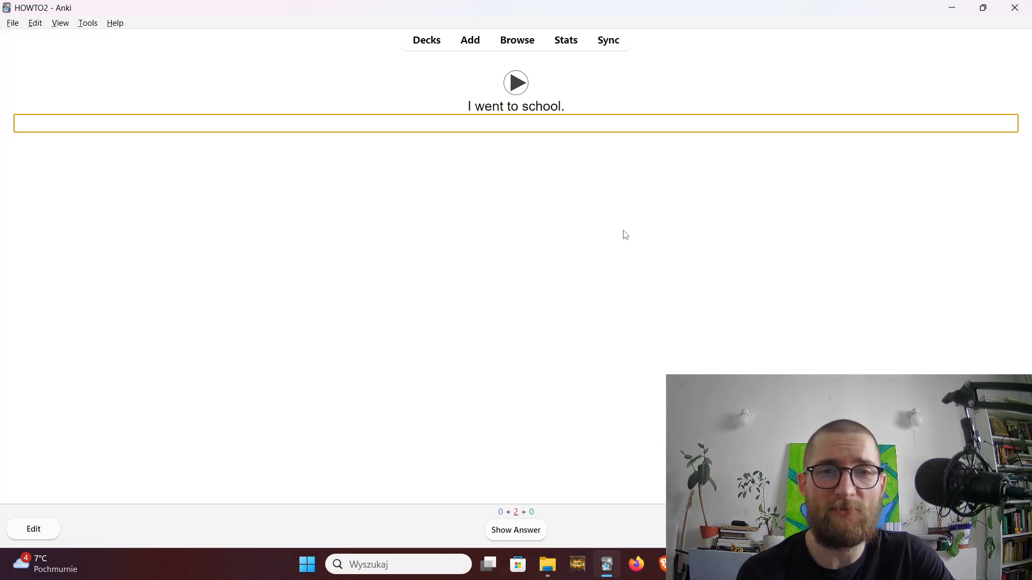
left_click(432, 43)
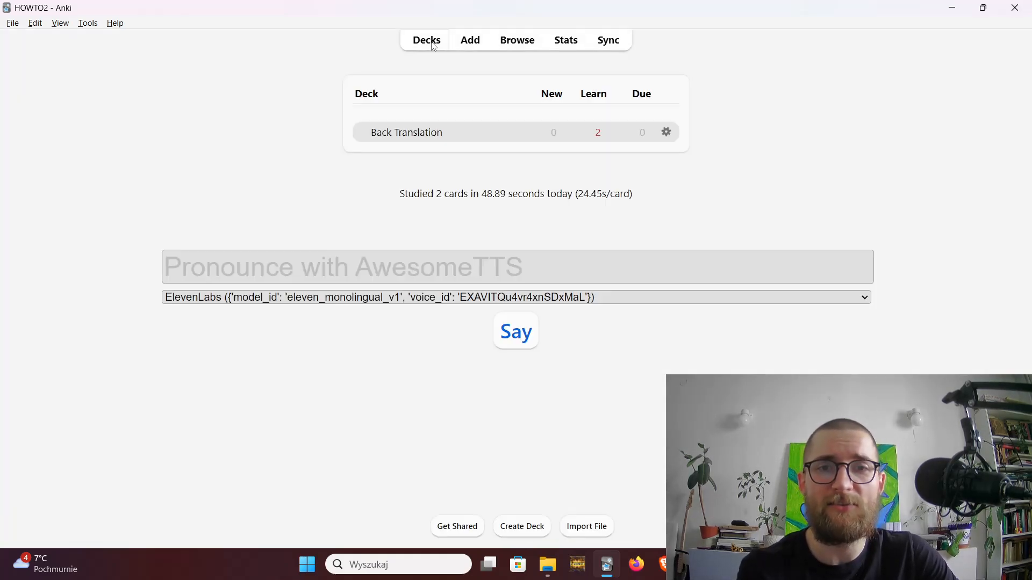